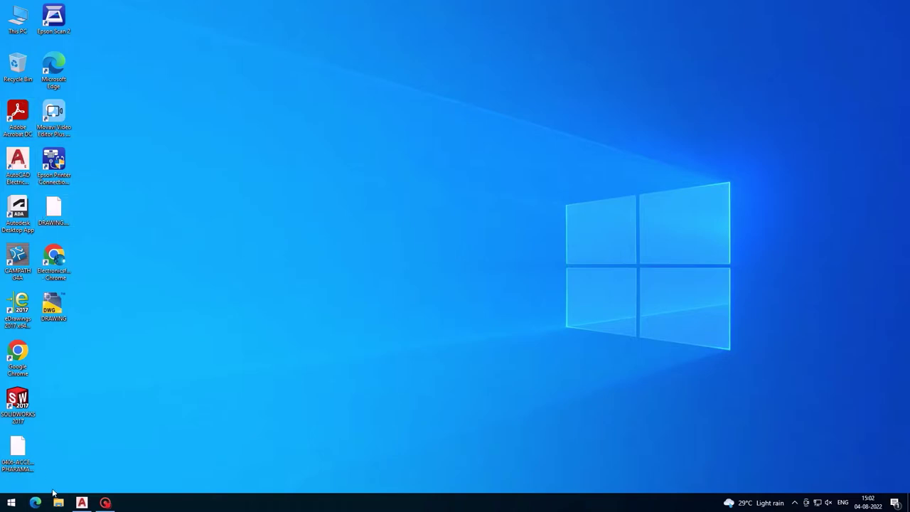
Save DRAWING.dwg over the Desktop copy in AutoCAD 2000/LT2000 format, then minimize AutoCAD
{"action": "left_click", "coordinate": [81, 503]}
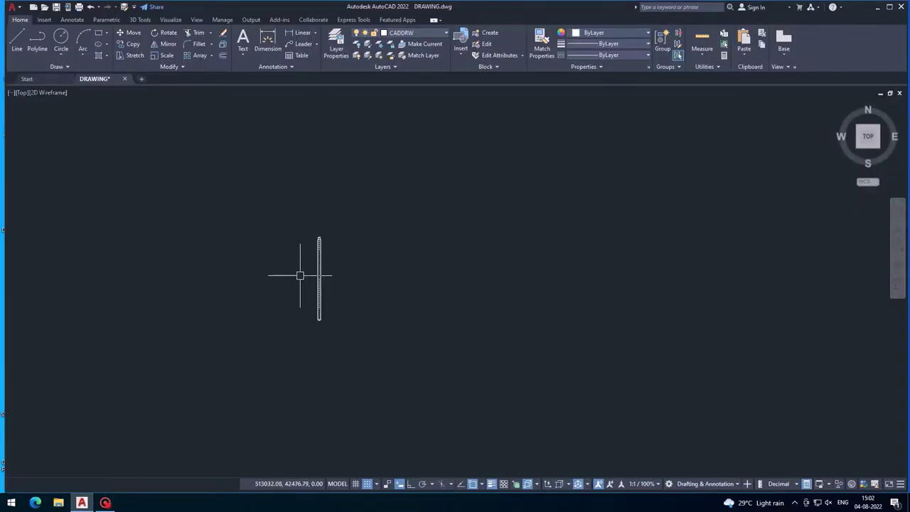
{"action": "scroll", "coordinate": [304, 280], "scroll_direction": "down", "scroll_amount": 2}
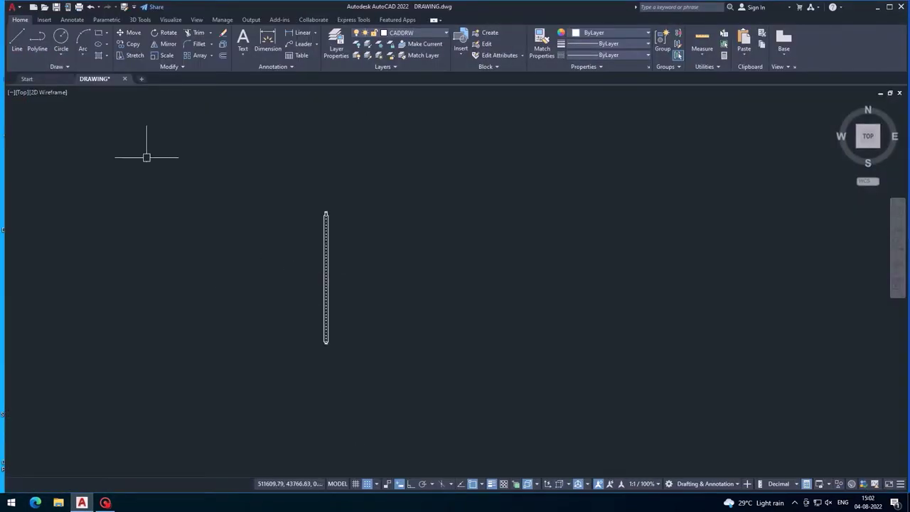
{"action": "left_click", "coordinate": [124, 8]}
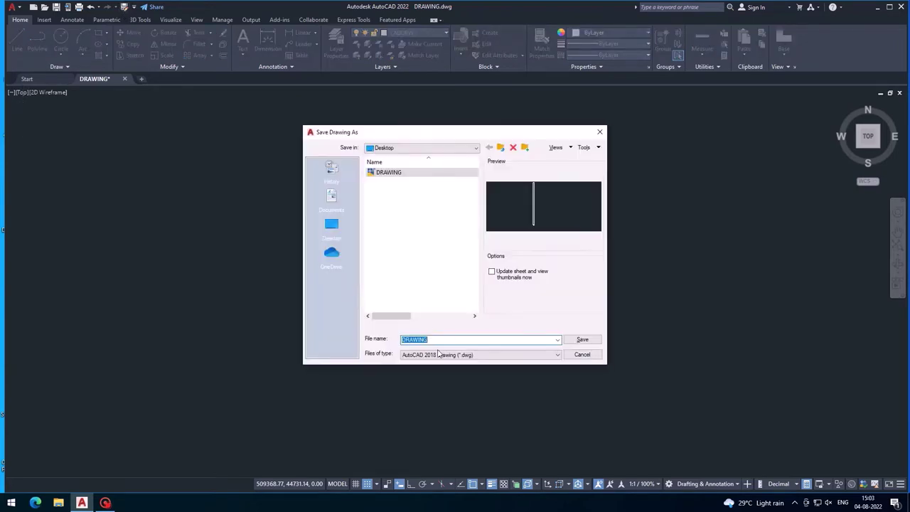
{"action": "left_click", "coordinate": [439, 355]}
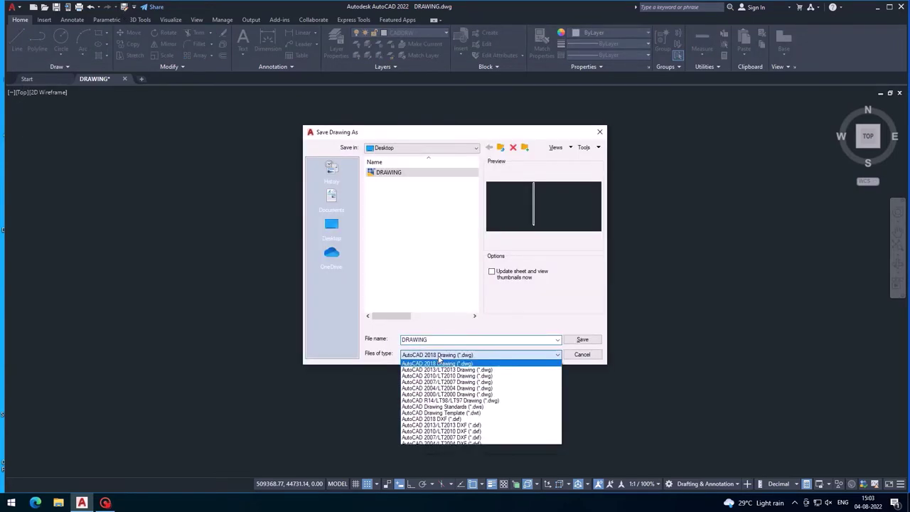
{"action": "left_click", "coordinate": [449, 394]}
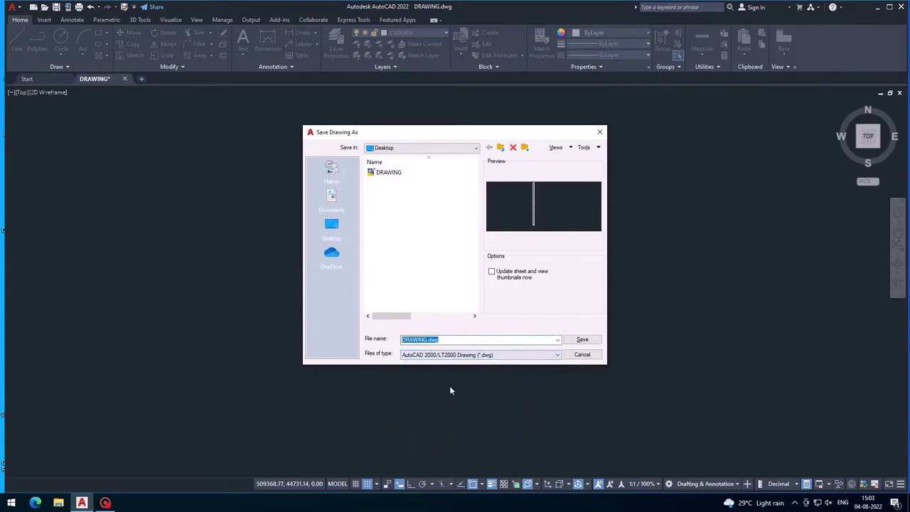
{"action": "left_click", "coordinate": [580, 340]}
{"action": "left_click", "coordinate": [441, 270]}
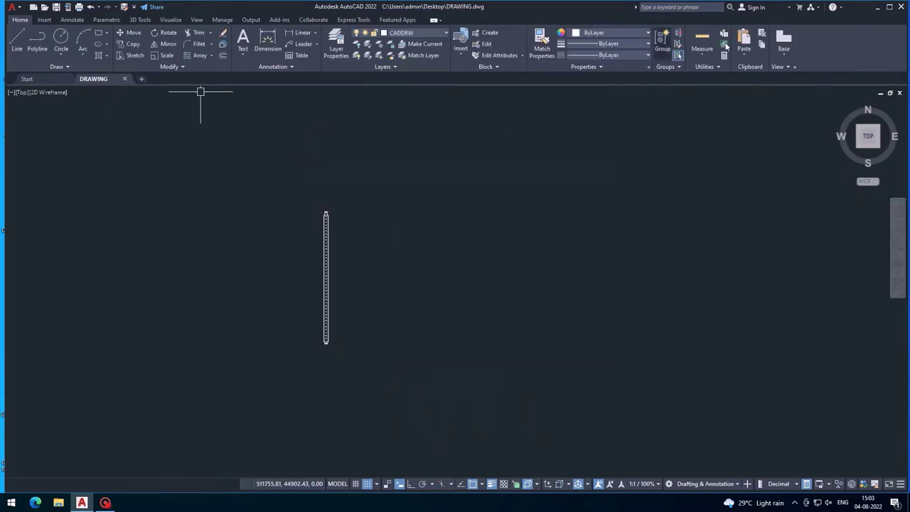
{"action": "left_click", "coordinate": [877, 6]}
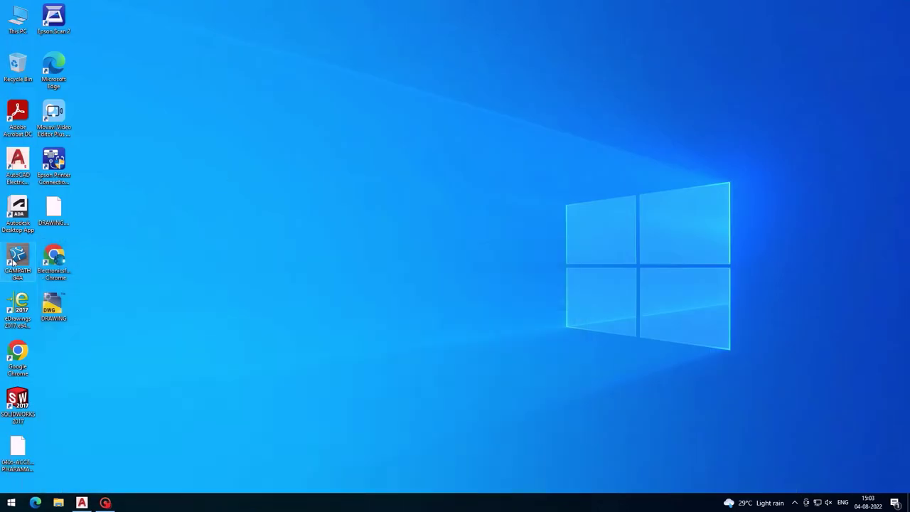
Launch CAMPATH from its desktop shortcut
{"action": "left_click", "coordinate": [12, 261]}
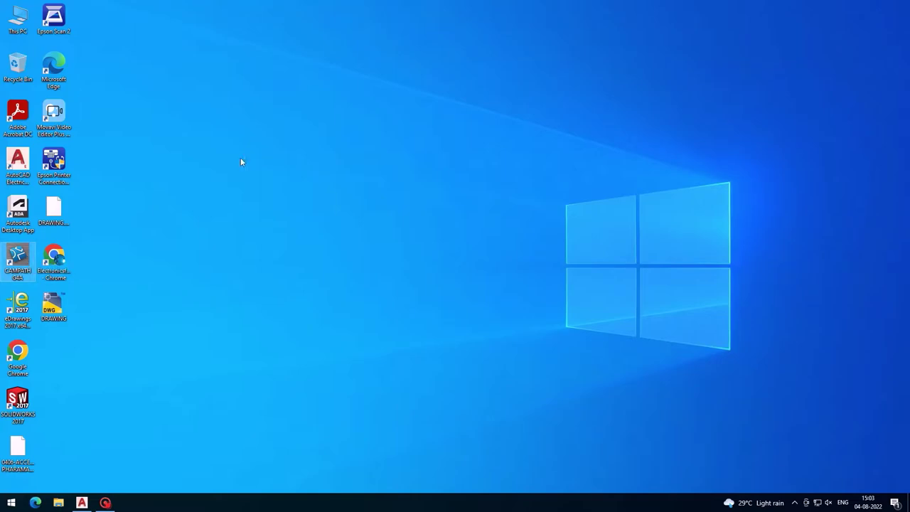
{"action": "key", "text": "Return"}
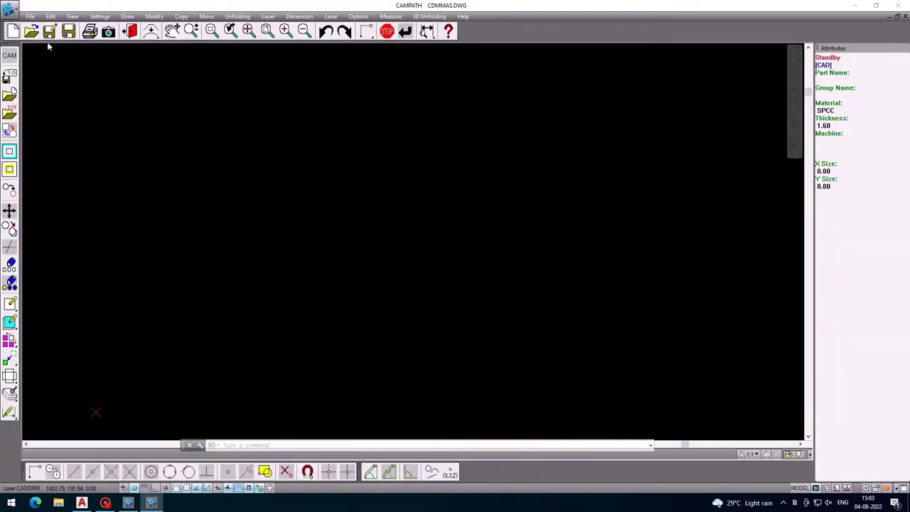
Retrieve the MODULAR PANEL DOOR drawing by file name and insert it at the origin
{"action": "left_click", "coordinate": [30, 17]}
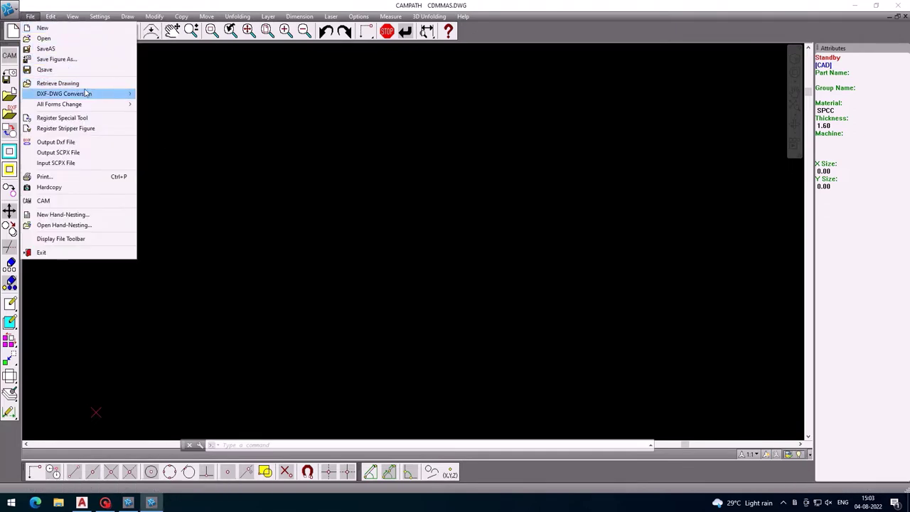
{"action": "left_click", "coordinate": [57, 83]}
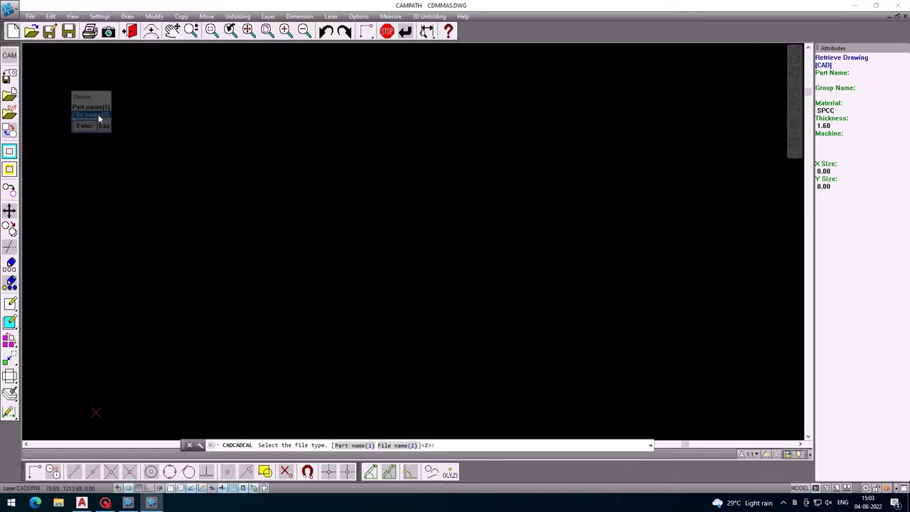
{"action": "left_click", "coordinate": [98, 117]}
{"action": "left_click", "coordinate": [275, 184]}
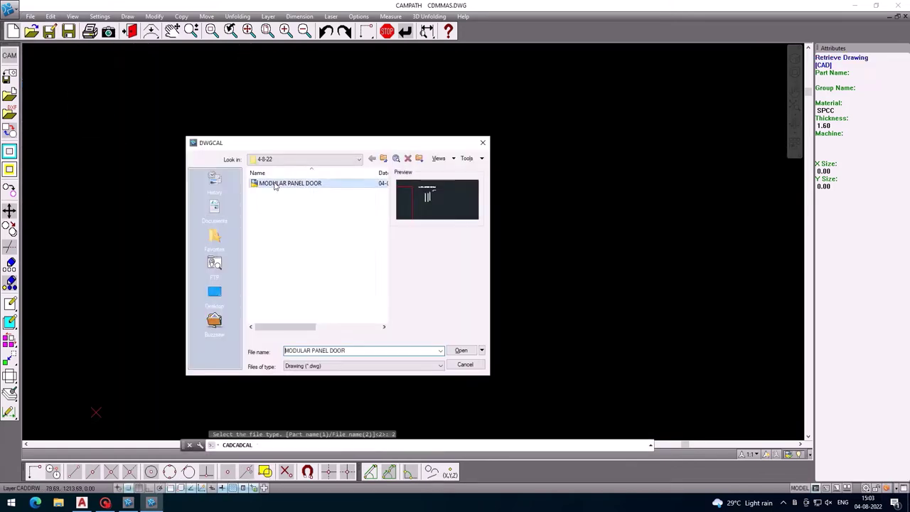
{"action": "left_click", "coordinate": [461, 350]}
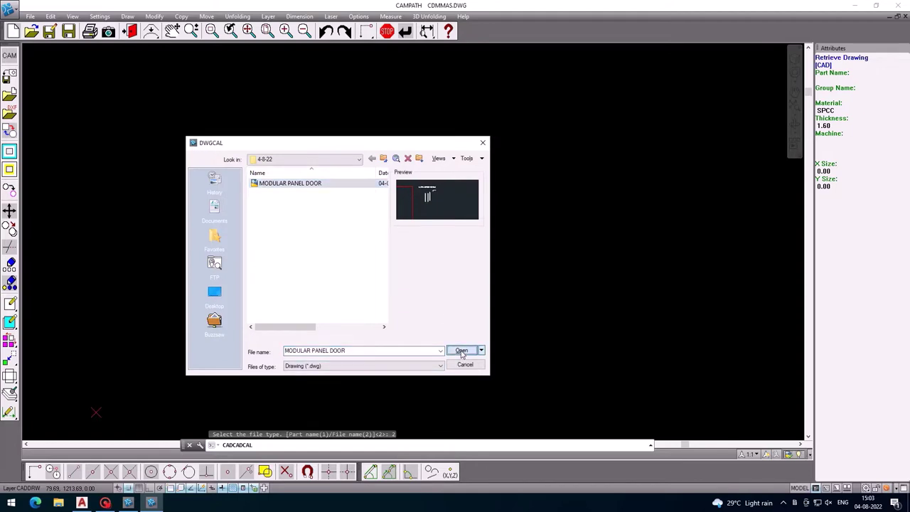
{"action": "left_click", "coordinate": [96, 411]}
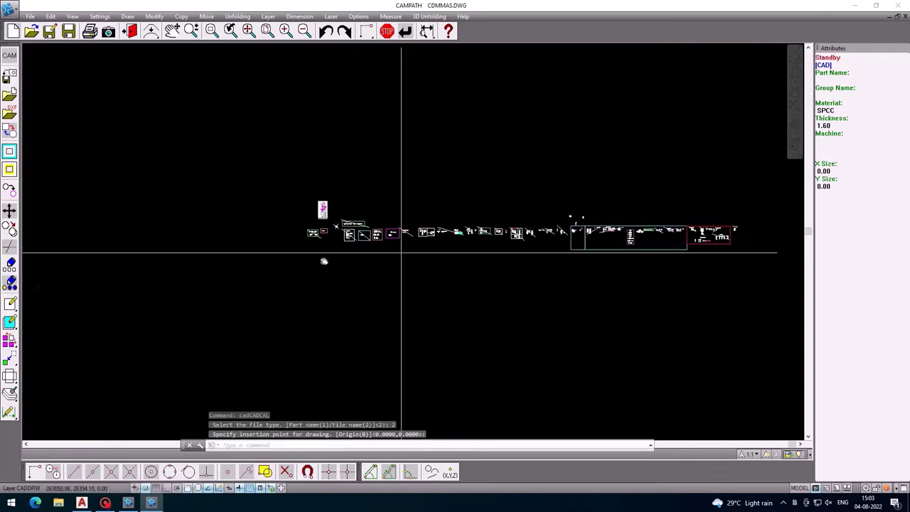
Place the retrieved drawing, then zoom and pan to frame the three perforated strips
{"action": "left_click", "coordinate": [429, 287]}
{"action": "scroll", "coordinate": [428, 286], "scroll_direction": "down", "scroll_amount": 2}
{"action": "scroll", "coordinate": [315, 305], "scroll_direction": "up", "scroll_amount": 5}
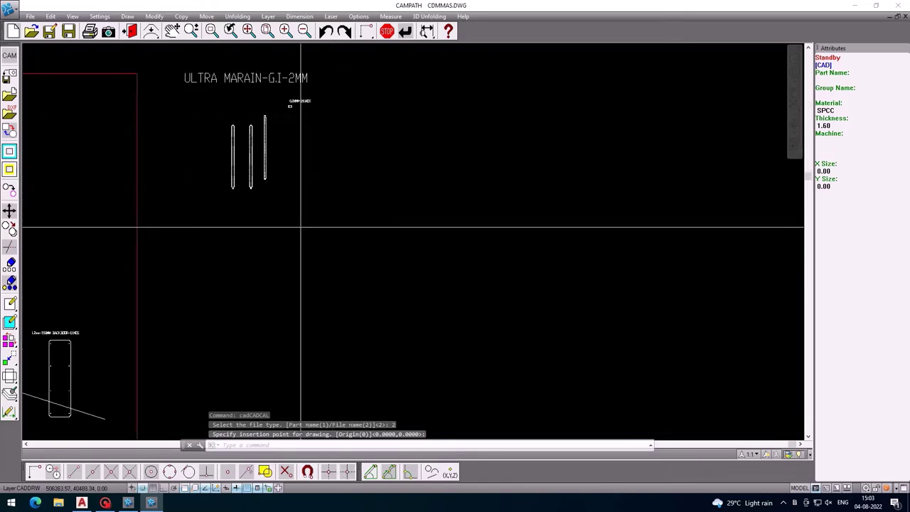
{"action": "scroll", "coordinate": [278, 298], "scroll_direction": "up", "scroll_amount": 3}
{"action": "scroll", "coordinate": [272, 254], "scroll_direction": "up", "scroll_amount": 2}
{"action": "scroll", "coordinate": [273, 254], "scroll_direction": "down", "scroll_amount": 2}
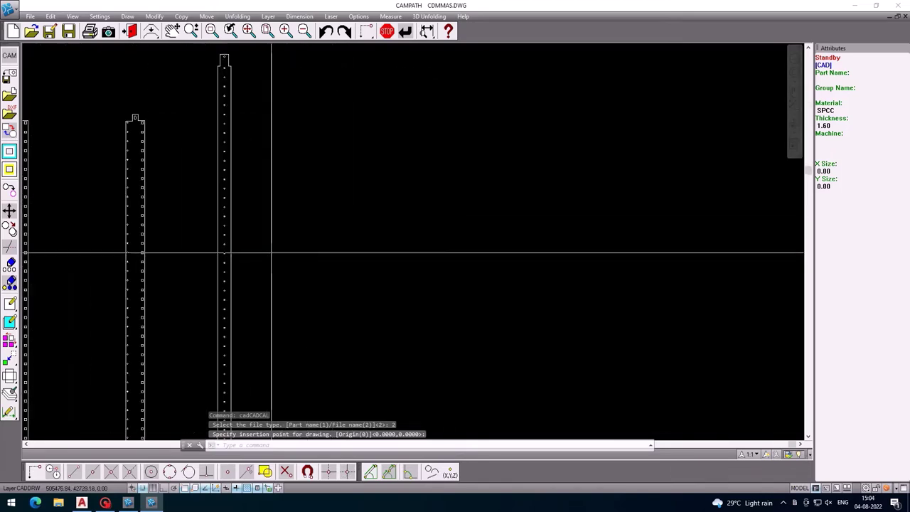
{"action": "middle_click_drag", "start_coordinate": [319, 289], "coordinate": [338, 215]}
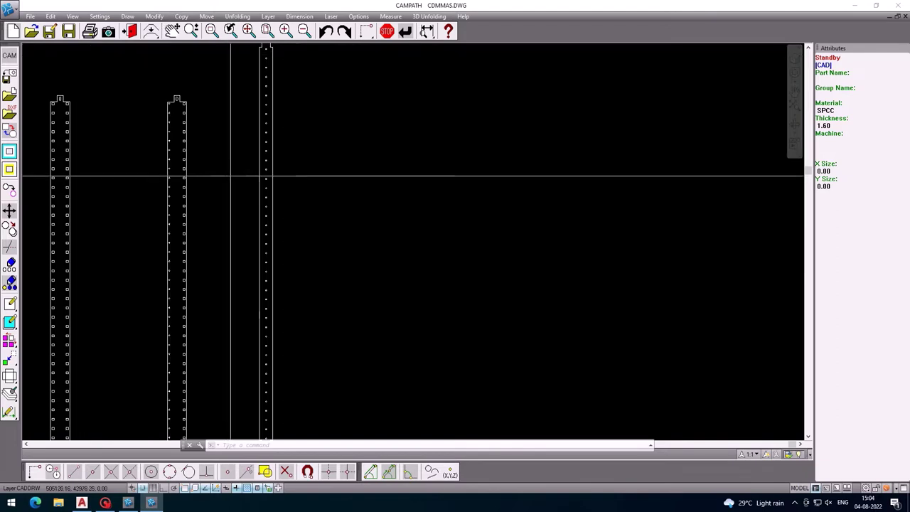
{"action": "middle_click_drag", "start_coordinate": [229, 177], "coordinate": [232, 192]}
{"action": "scroll", "coordinate": [232, 192], "scroll_direction": "down", "scroll_amount": 1}
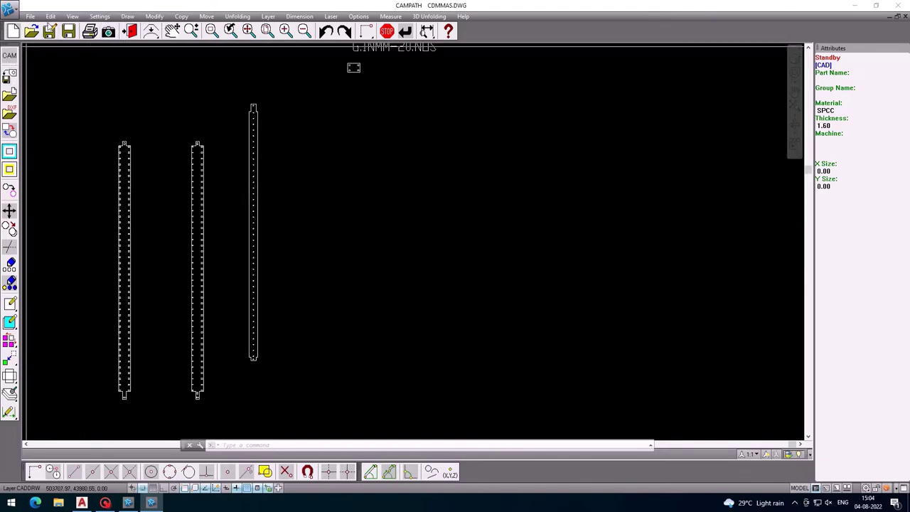
Start Rotate and window-select the longest strip's 57 objects
{"action": "left_click", "coordinate": [205, 16]}
{"action": "left_click", "coordinate": [220, 63]}
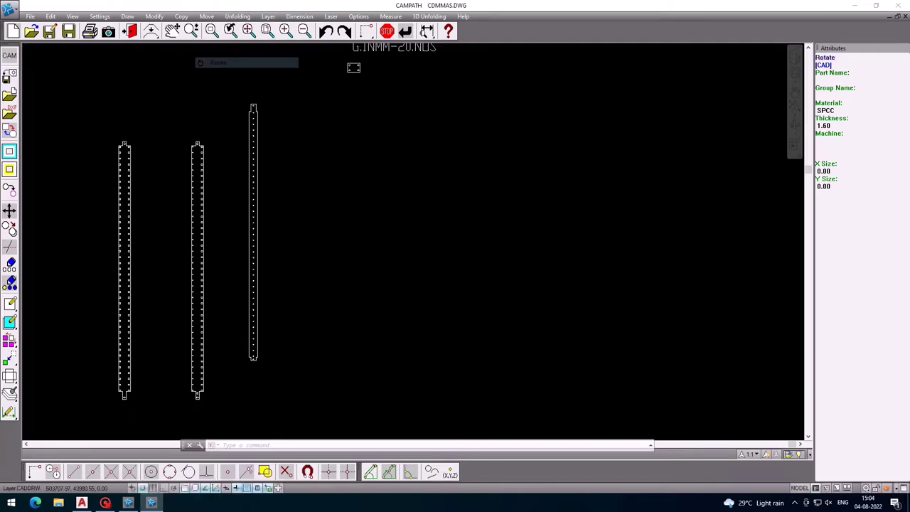
{"action": "left_click", "coordinate": [234, 96]}
{"action": "left_click", "coordinate": [337, 410]}
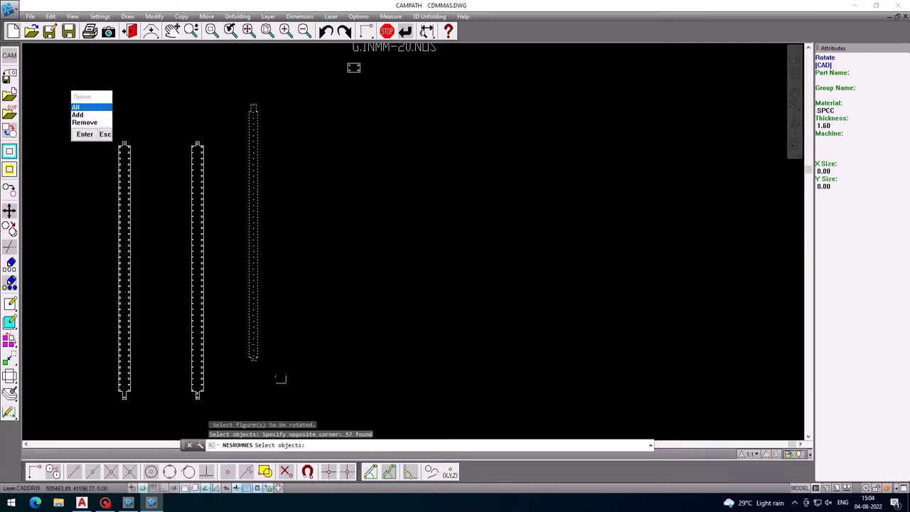
{"action": "scroll", "coordinate": [246, 355], "scroll_direction": "up", "scroll_amount": 3}
{"action": "scroll", "coordinate": [265, 359], "scroll_direction": "up", "scroll_amount": 2}
{"action": "scroll", "coordinate": [270, 306], "scroll_direction": "up", "scroll_amount": 2}
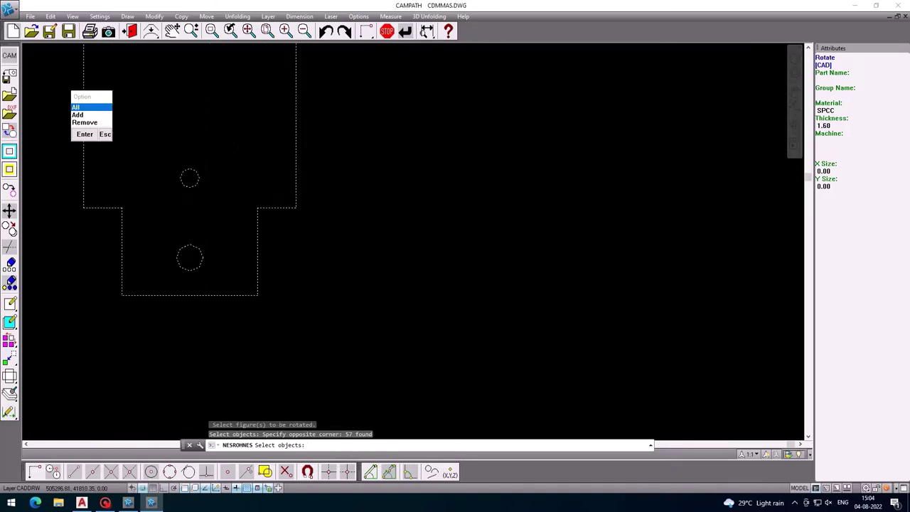
{"action": "key", "text": "Return"}
Rotate the strip 90° about its end with Ortho on so it lies horizontal
{"action": "left_click", "coordinate": [257, 296]}
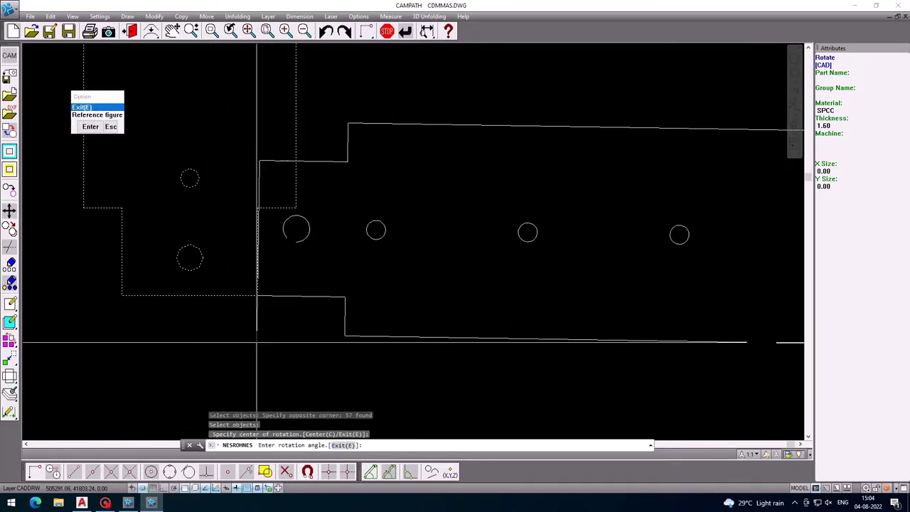
{"action": "key", "text": "F8"}
{"action": "left_click", "coordinate": [264, 352]}
{"action": "scroll", "coordinate": [341, 351], "scroll_direction": "down", "scroll_amount": 5}
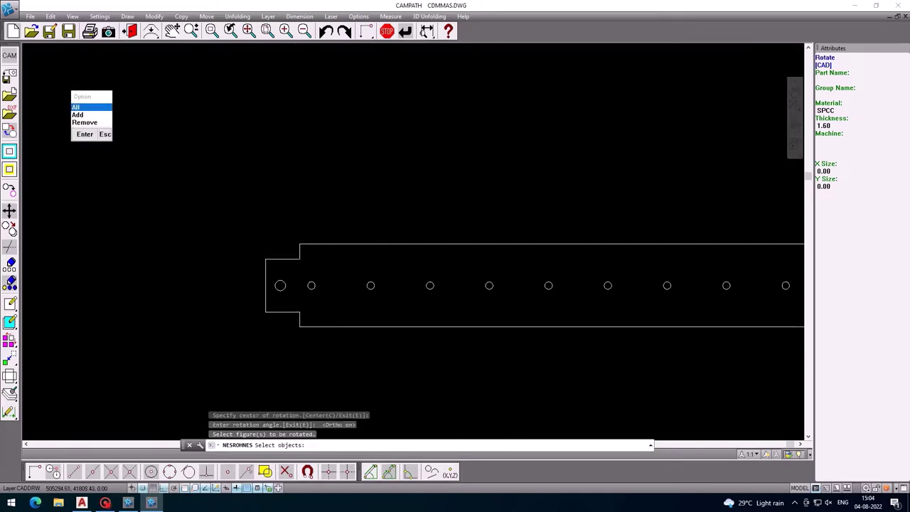
{"action": "middle_click_drag", "start_coordinate": [418, 352], "coordinate": [388, 270]}
{"action": "key", "text": "Escape"}
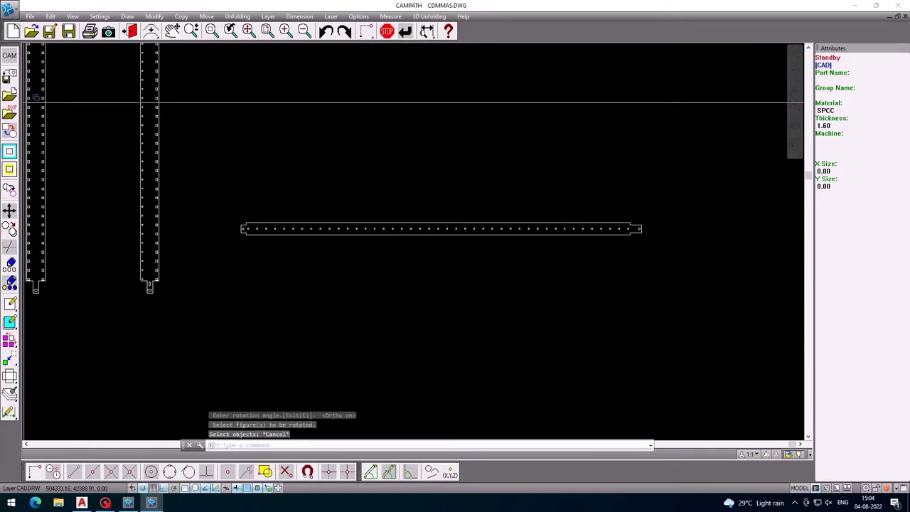
Define the horizontal strip's holes as inside punch lines
{"action": "scroll", "coordinate": [220, 251], "scroll_direction": "down", "scroll_amount": 2}
{"action": "middle_click_drag", "start_coordinate": [221, 251], "coordinate": [220, 259]}
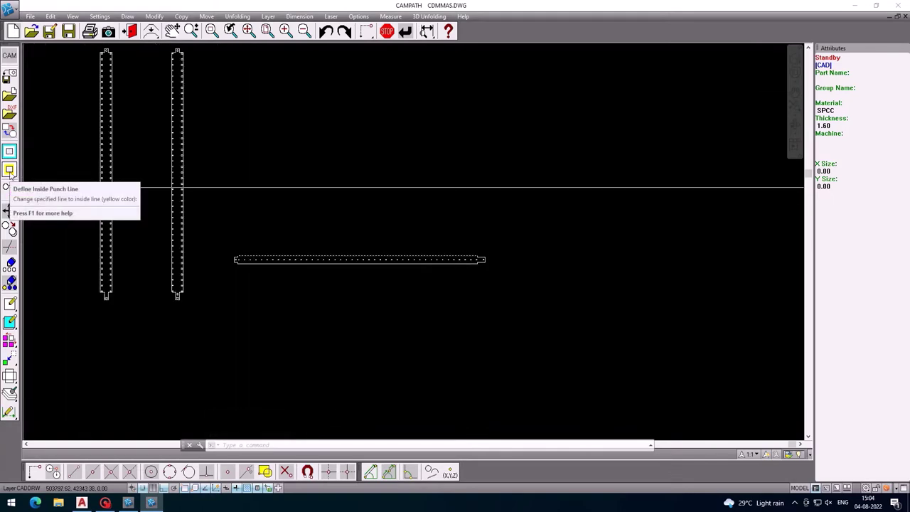
{"action": "left_click", "coordinate": [10, 170]}
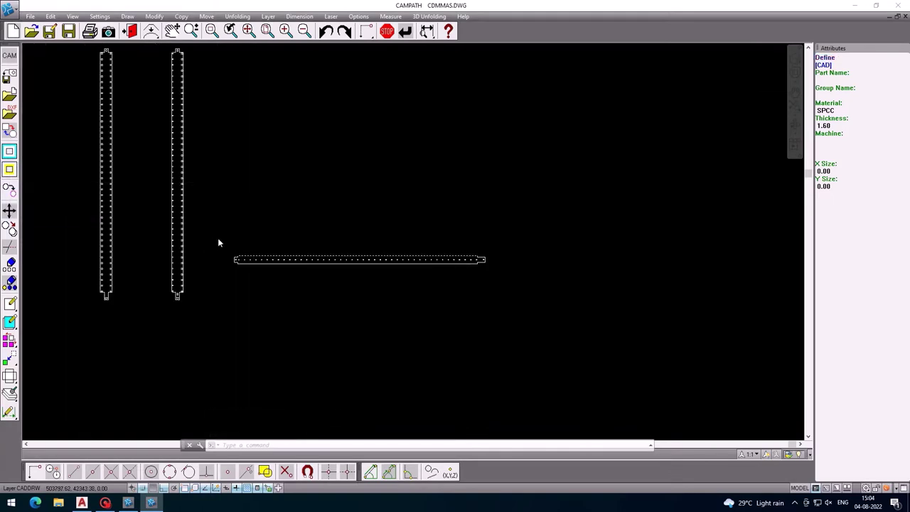
{"action": "left_click", "coordinate": [218, 238]}
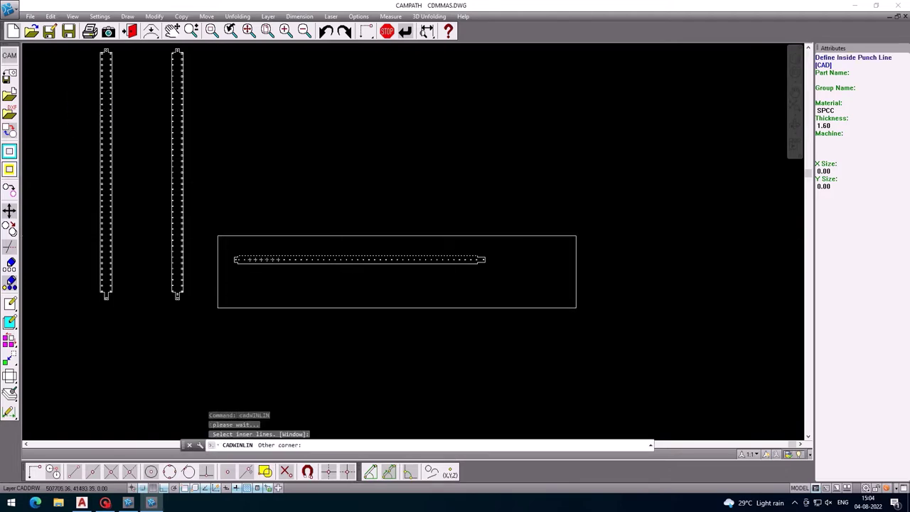
{"action": "left_click", "coordinate": [484, 299]}
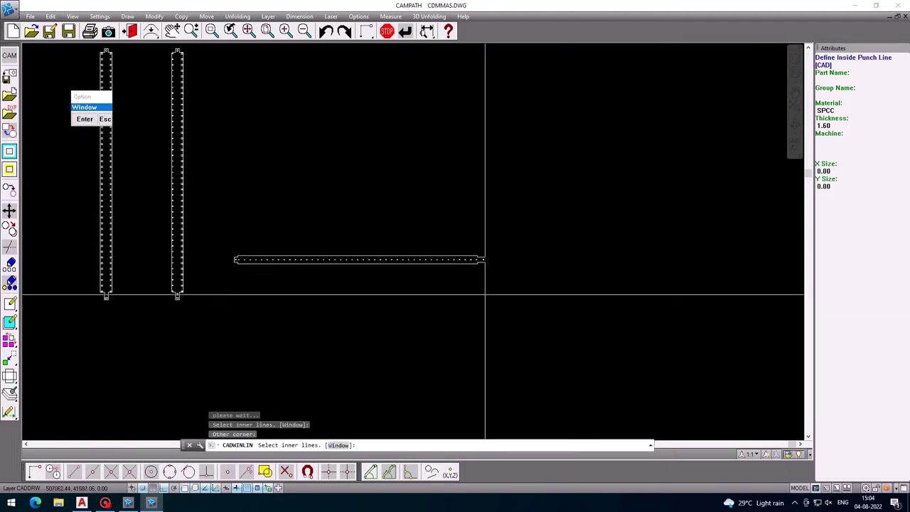
{"action": "left_click", "coordinate": [85, 119]}
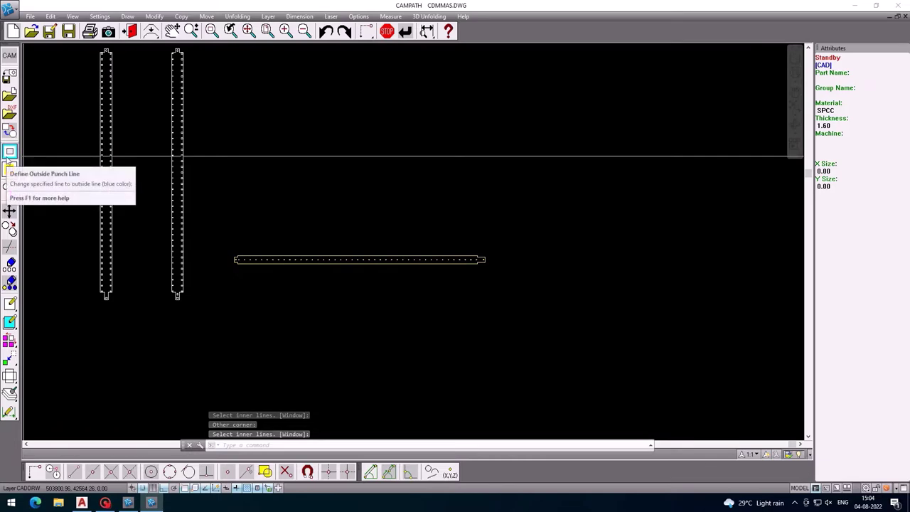
Define the strip's outline as its outside punch line
{"action": "left_click", "coordinate": [9, 168]}
{"action": "scroll", "coordinate": [257, 250], "scroll_direction": "up", "scroll_amount": 3}
{"action": "scroll", "coordinate": [258, 251], "scroll_direction": "up", "scroll_amount": 4}
{"action": "left_click", "coordinate": [271, 276]}
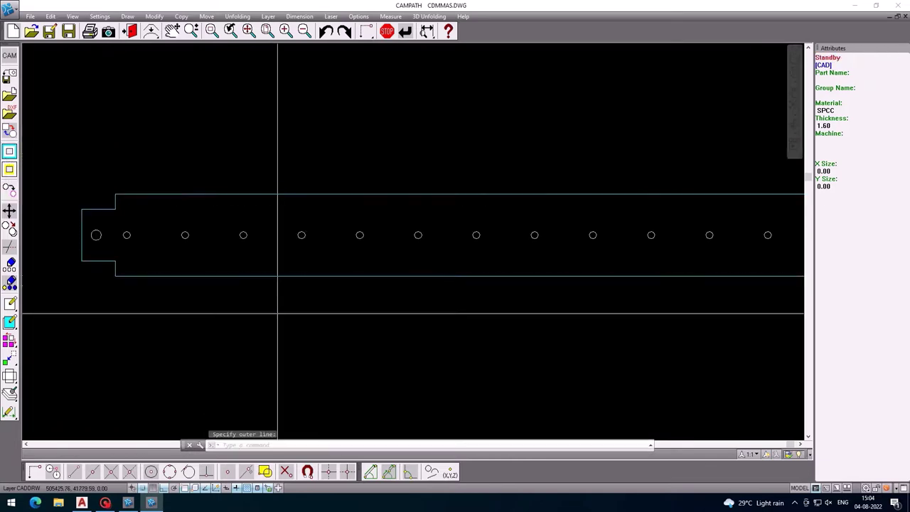
{"action": "scroll", "coordinate": [278, 312], "scroll_direction": "down", "scroll_amount": 7}
{"action": "middle_click_drag", "start_coordinate": [279, 311], "coordinate": [248, 264]}
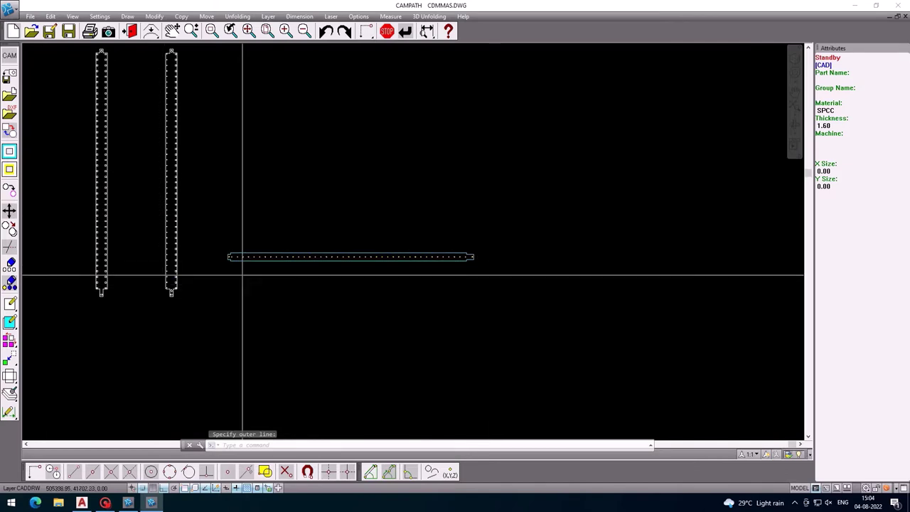
Save the horizontal strip as a figure by window-selecting its 46 objects
{"action": "left_click", "coordinate": [31, 16]}
{"action": "left_click", "coordinate": [64, 60]}
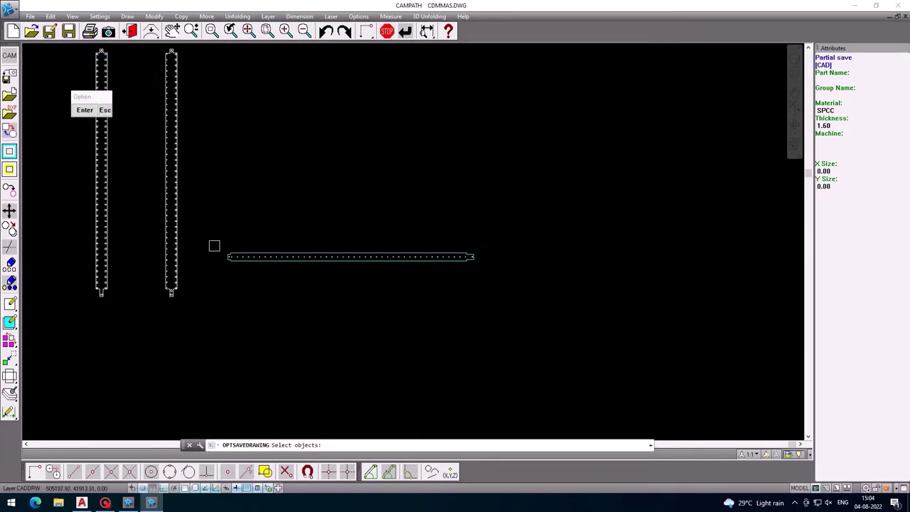
{"action": "left_click", "coordinate": [208, 236]}
{"action": "left_click", "coordinate": [576, 324]}
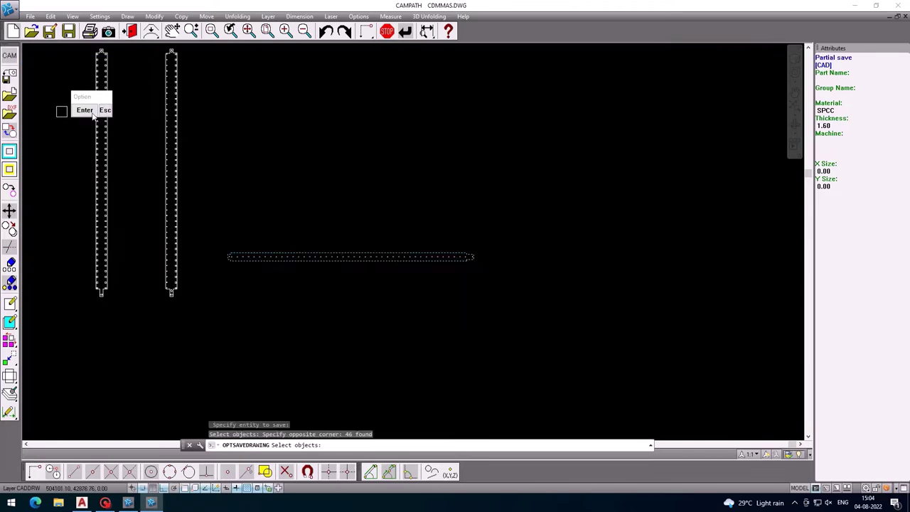
{"action": "left_click", "coordinate": [86, 112]}
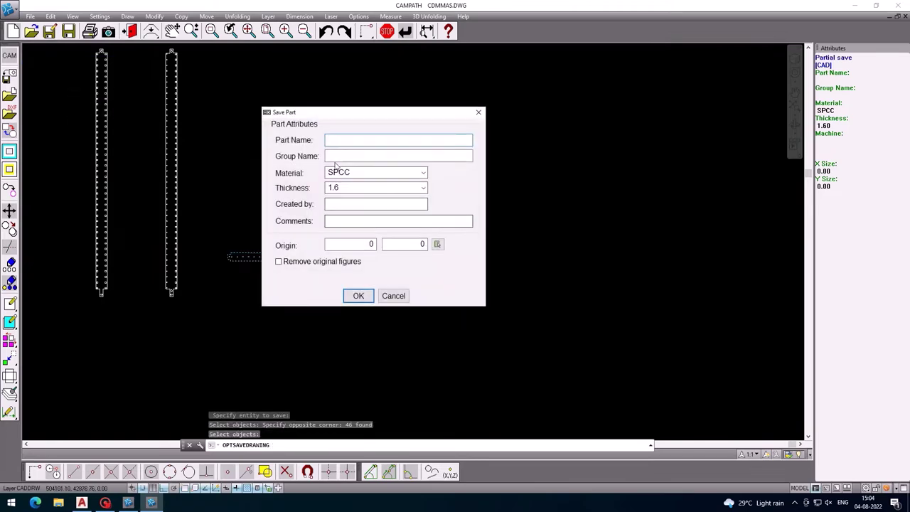
Set thickness 2.0, name the part SIFFNER, and begin picking its origin
{"action": "left_click", "coordinate": [422, 188]}
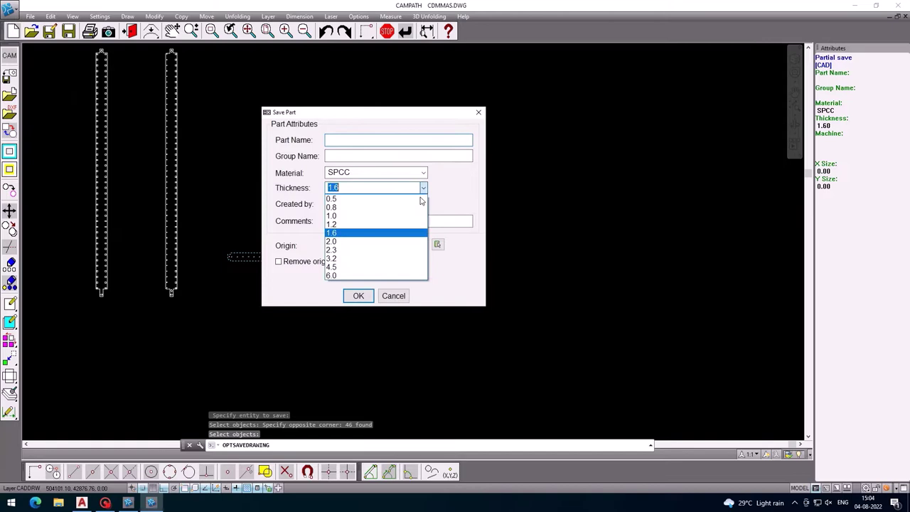
{"action": "left_click", "coordinate": [386, 245]}
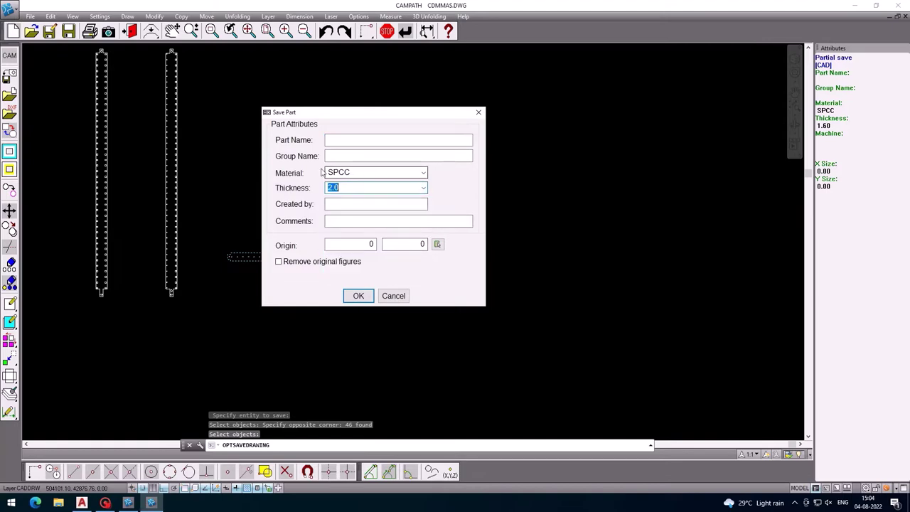
{"action": "left_click", "coordinate": [327, 141]}
{"action": "type", "text": "XXX"}
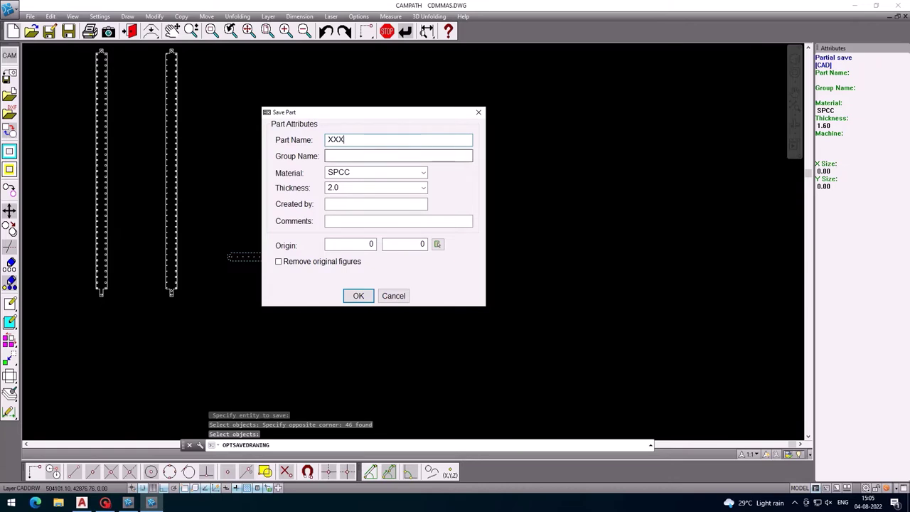
{"action": "key", "text": "BackSpace"}
{"action": "type", "text": "SIFFNER"}
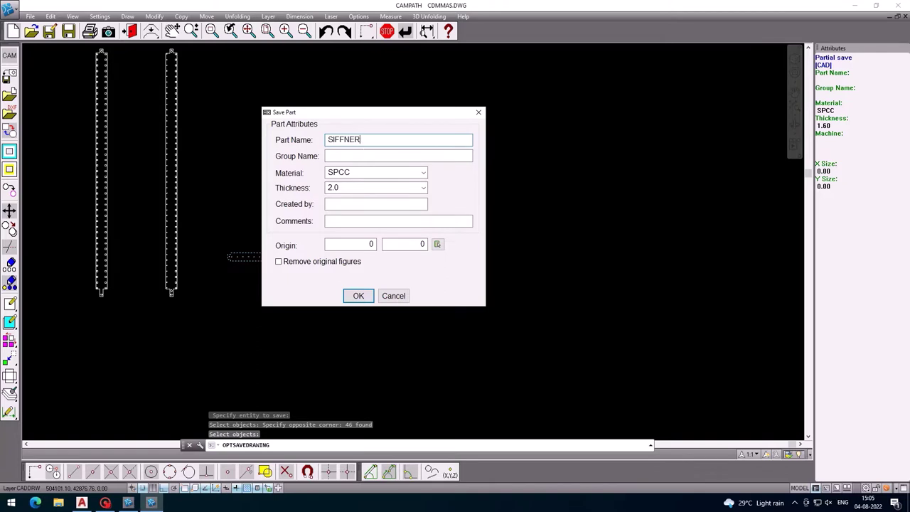
{"action": "left_click", "coordinate": [398, 155]}
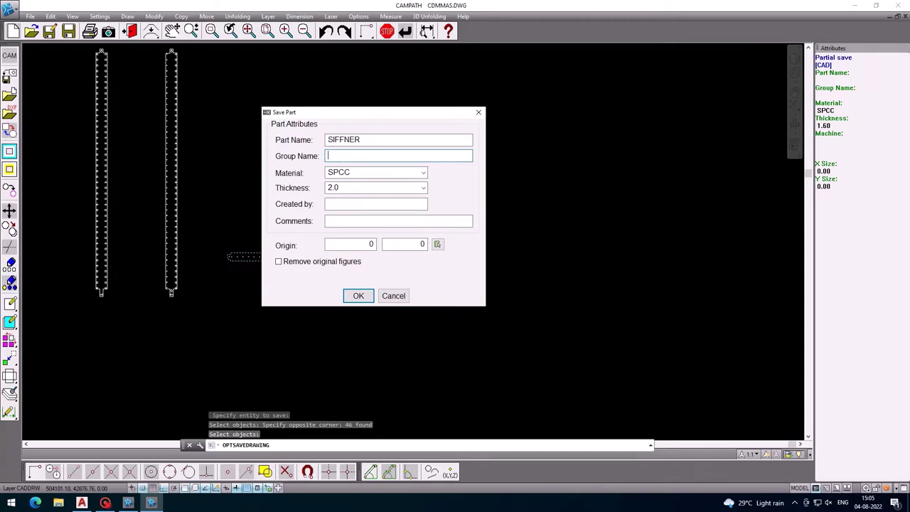
{"action": "left_click", "coordinate": [439, 247]}
Set the part origin at the strip's end corner and confirm the attributes
{"action": "scroll", "coordinate": [305, 289], "scroll_direction": "up", "scroll_amount": 3}
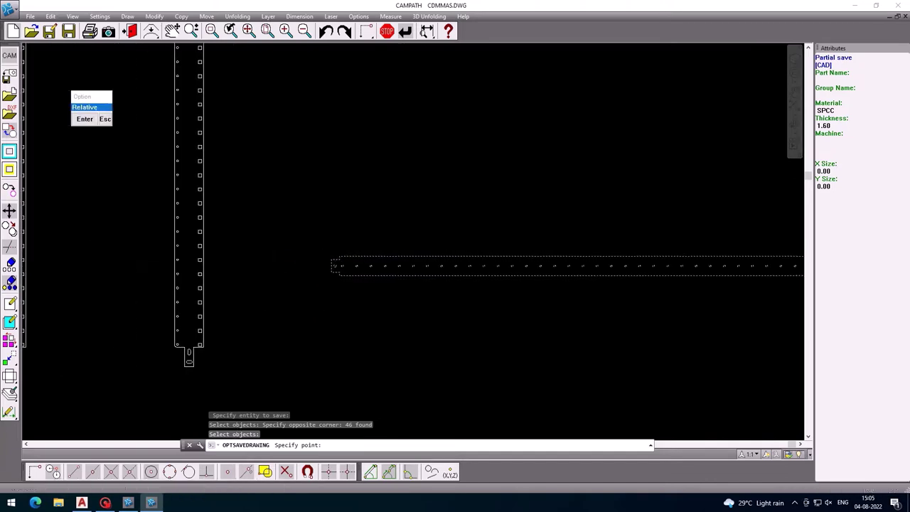
{"action": "scroll", "coordinate": [305, 288], "scroll_direction": "up", "scroll_amount": 3}
{"action": "scroll", "coordinate": [304, 288], "scroll_direction": "up", "scroll_amount": 2}
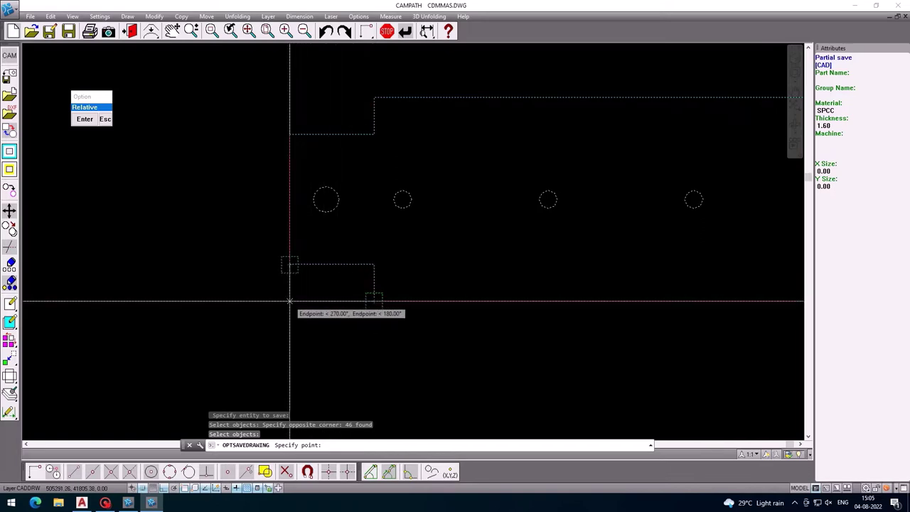
{"action": "left_click", "coordinate": [290, 302]}
{"action": "left_click", "coordinate": [366, 302]}
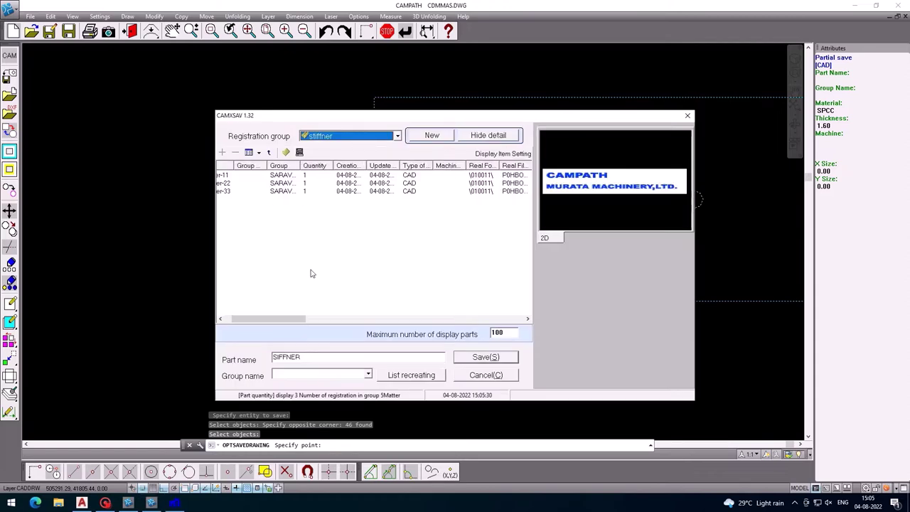
Rename the part SIFFNER-44 and save it in the stiffner group
{"action": "left_click", "coordinate": [301, 357]}
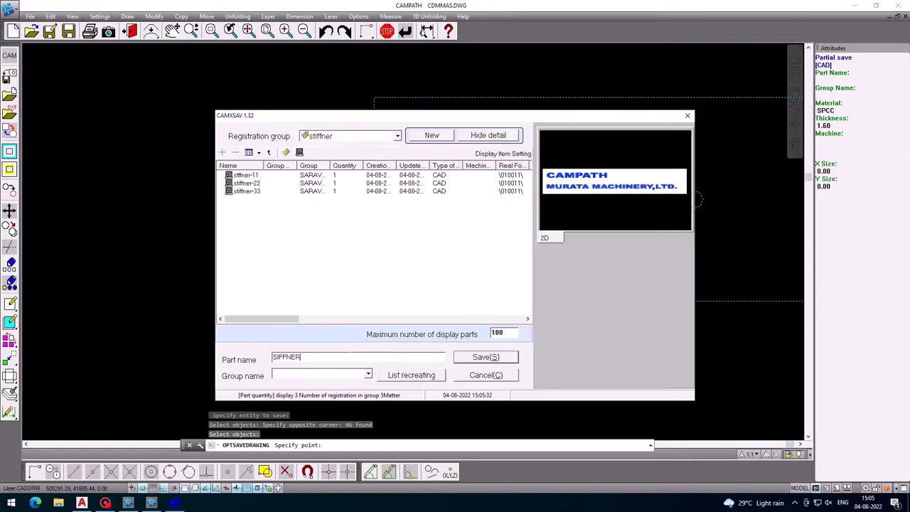
{"action": "type", "text": "-44"}
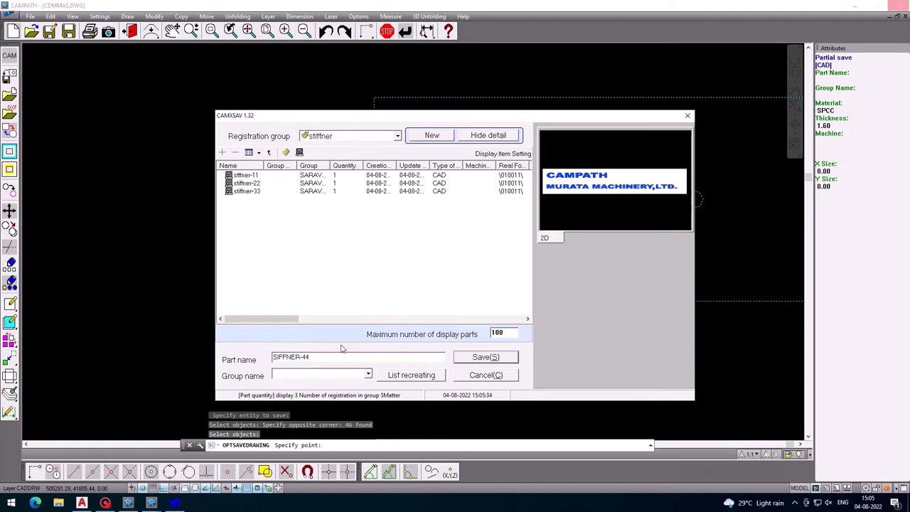
{"action": "left_click", "coordinate": [470, 360]}
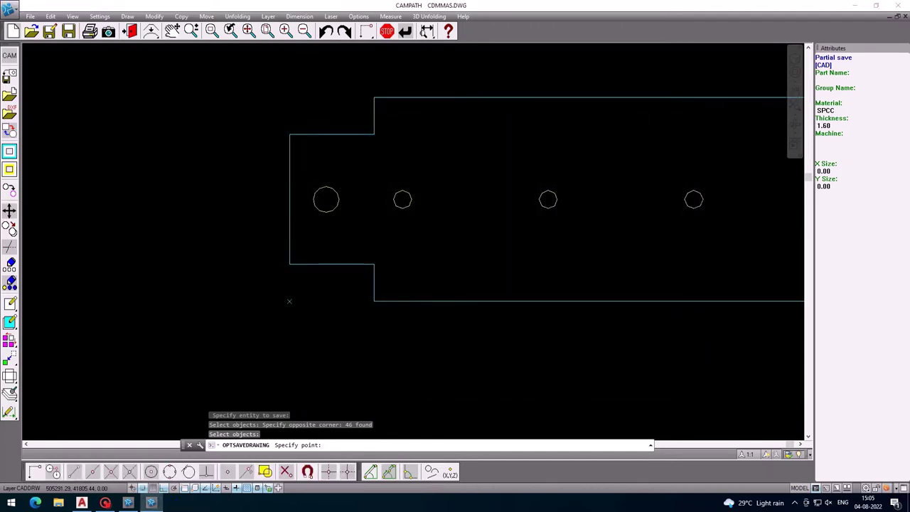
Quit the CAD/CAM editor and return to the CAMPATH G4A main menu
{"action": "scroll", "coordinate": [415, 275], "scroll_direction": "down", "scroll_amount": 3}
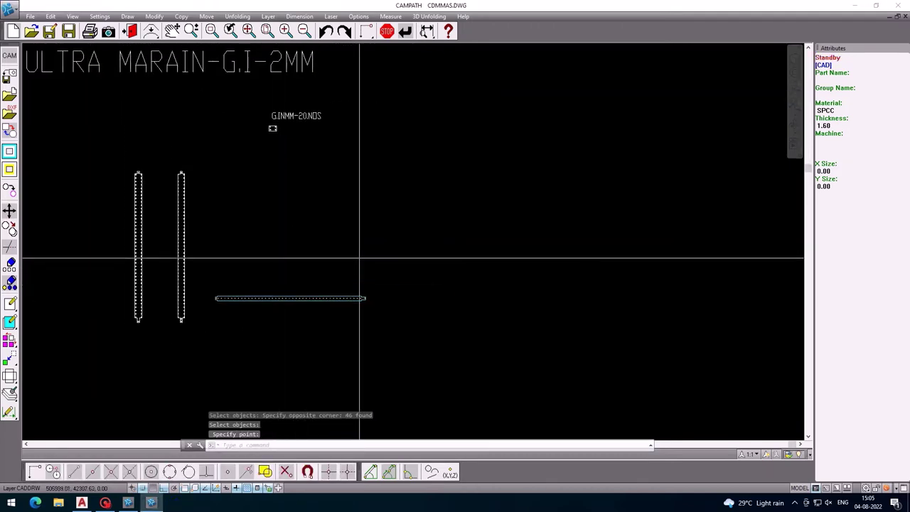
{"action": "scroll", "coordinate": [361, 254], "scroll_direction": "up", "scroll_amount": 2}
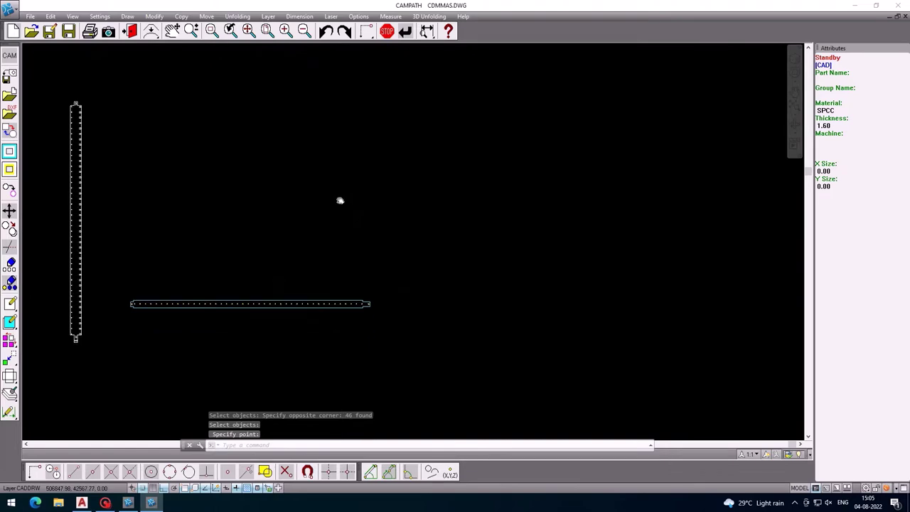
{"action": "left_click", "coordinate": [897, 6]}
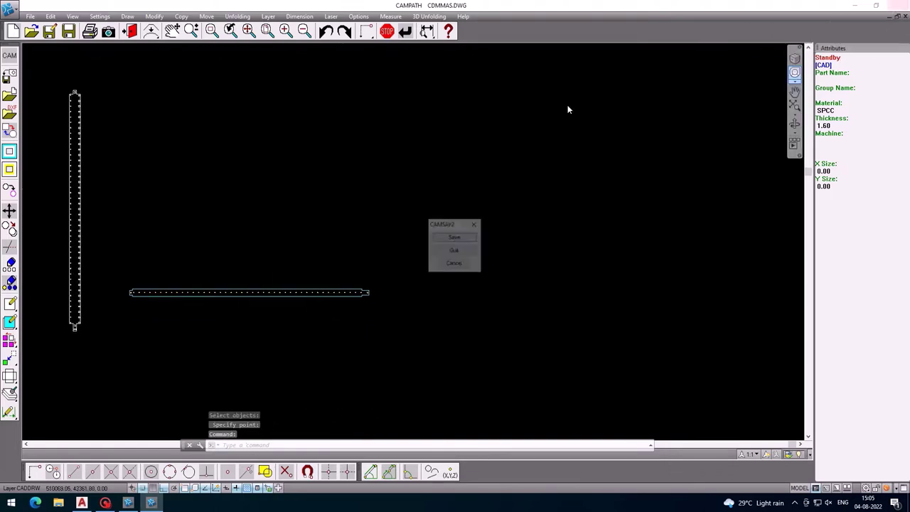
{"action": "left_click", "coordinate": [456, 252]}
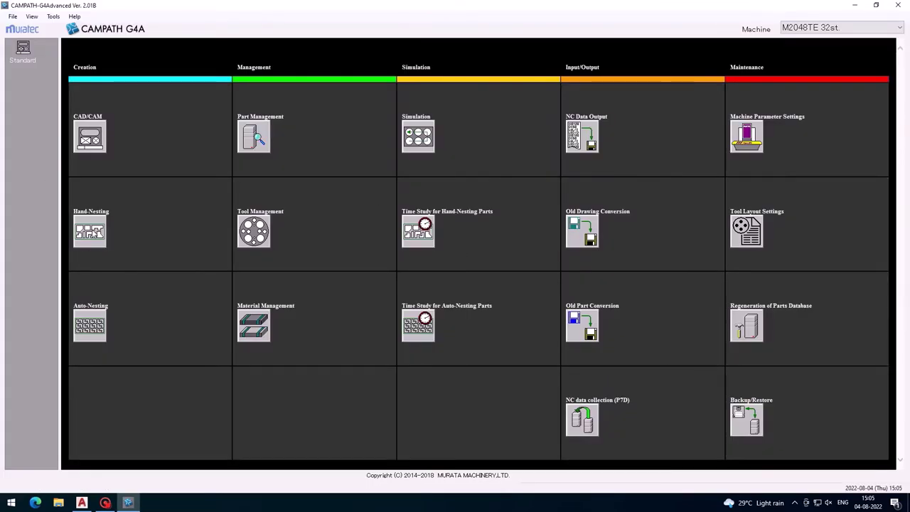
Open the Hand-Nesting workspace from the CAMPATH G4A launcher
{"action": "left_click", "coordinate": [92, 232]}
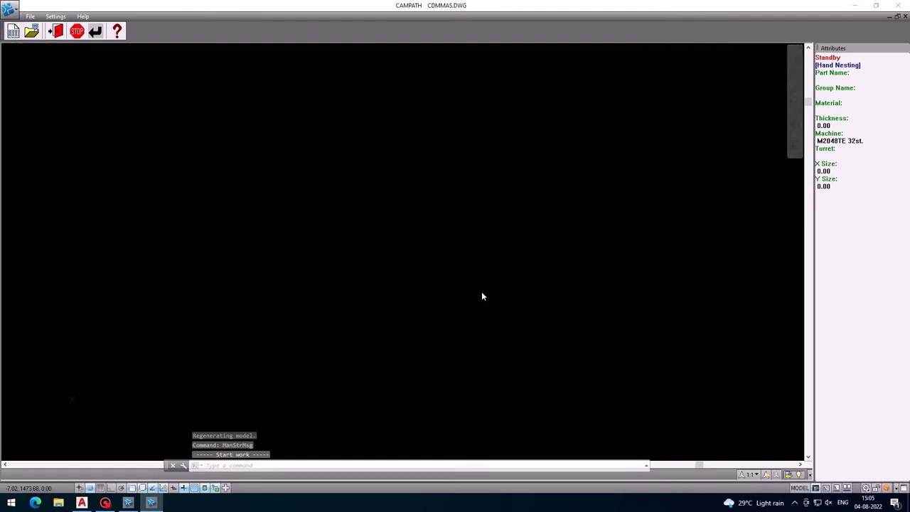
Create sheet stiffnersheet-3: SPCC, 2.0 thick, 2500 × 1250 blank, program 2808
{"action": "left_click", "coordinate": [14, 32]}
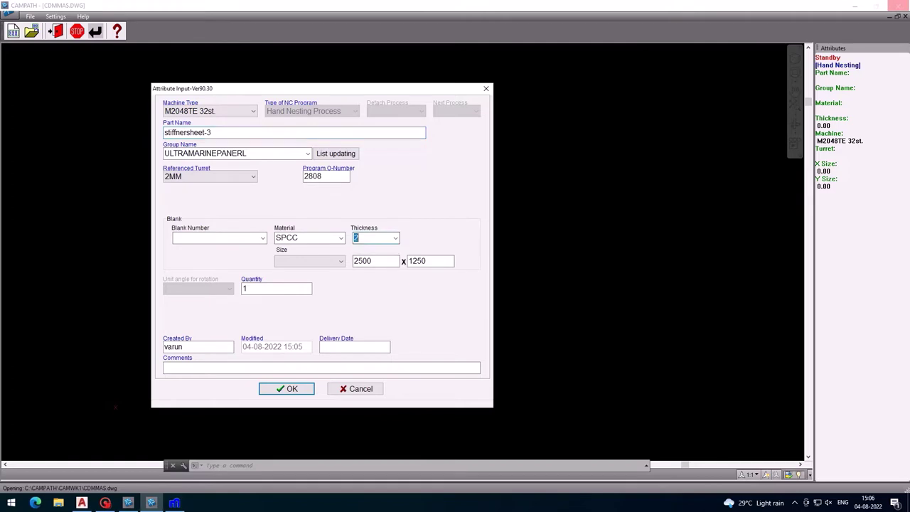
{"action": "left_click", "coordinate": [396, 238]}
{"action": "left_click", "coordinate": [388, 292]}
{"action": "left_click", "coordinate": [300, 390]}
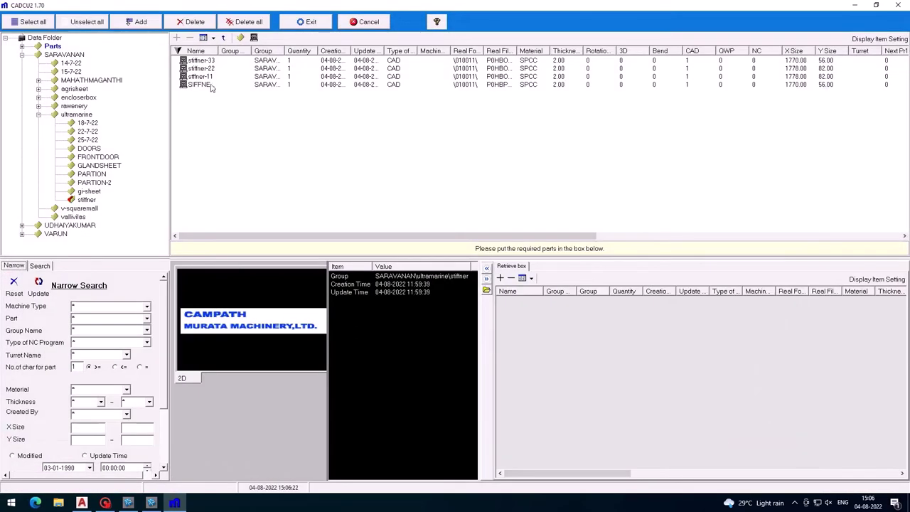
Pick the SIFFNER-44 stiffener part for retrieval and close the CADCU parts window
{"action": "left_click", "coordinate": [202, 85]}
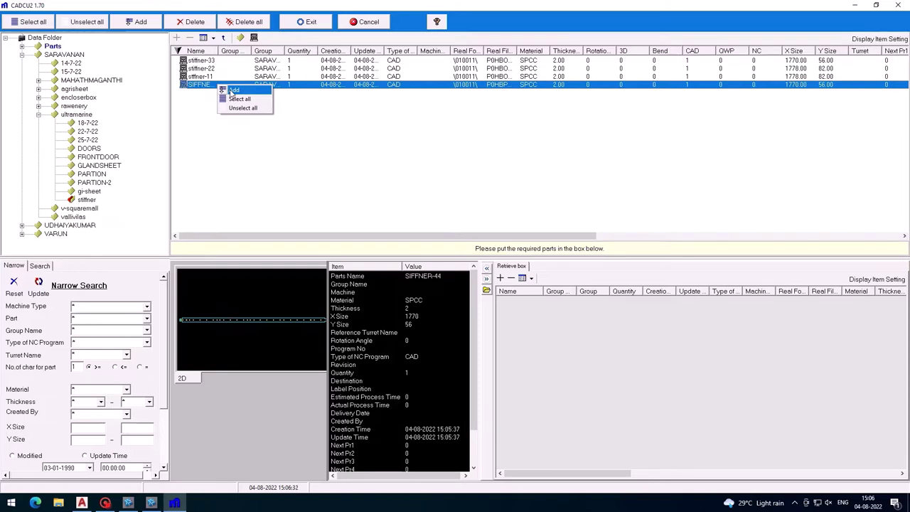
{"action": "left_click", "coordinate": [535, 303]}
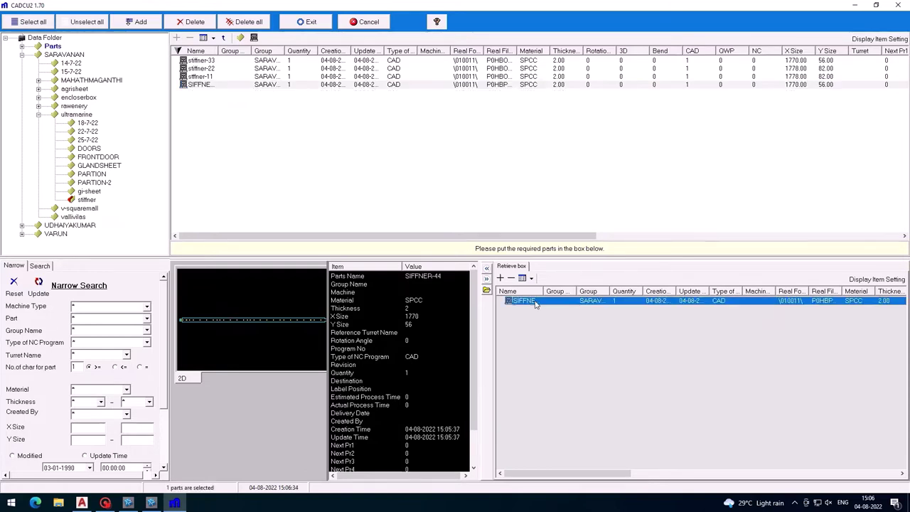
{"action": "left_click", "coordinate": [263, 86]}
{"action": "left_click", "coordinate": [511, 303]}
{"action": "left_click", "coordinate": [241, 84]}
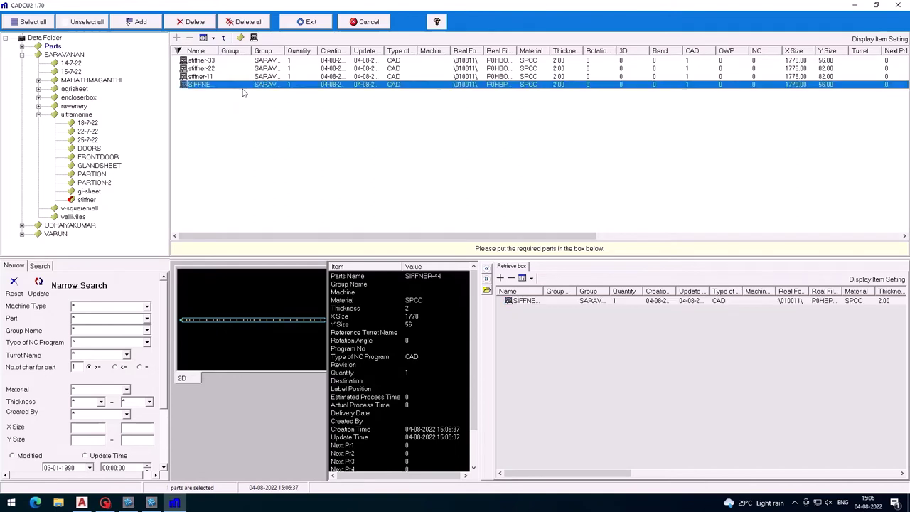
{"action": "right_click", "coordinate": [538, 303]}
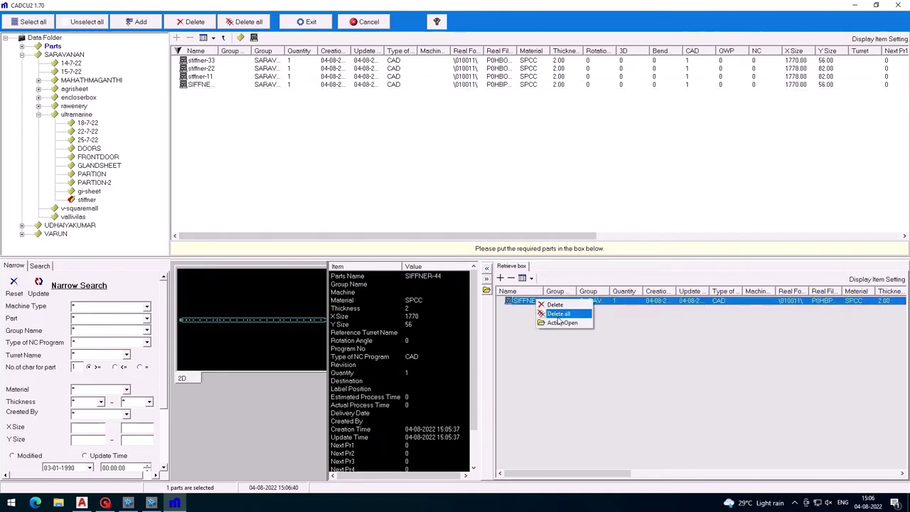
{"action": "left_click", "coordinate": [554, 306]}
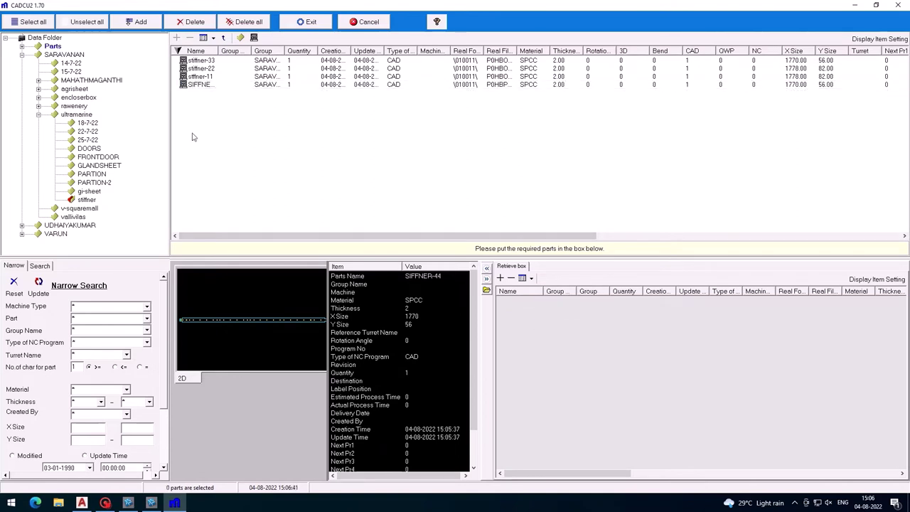
{"action": "left_click", "coordinate": [213, 85]}
{"action": "left_click", "coordinate": [553, 316]}
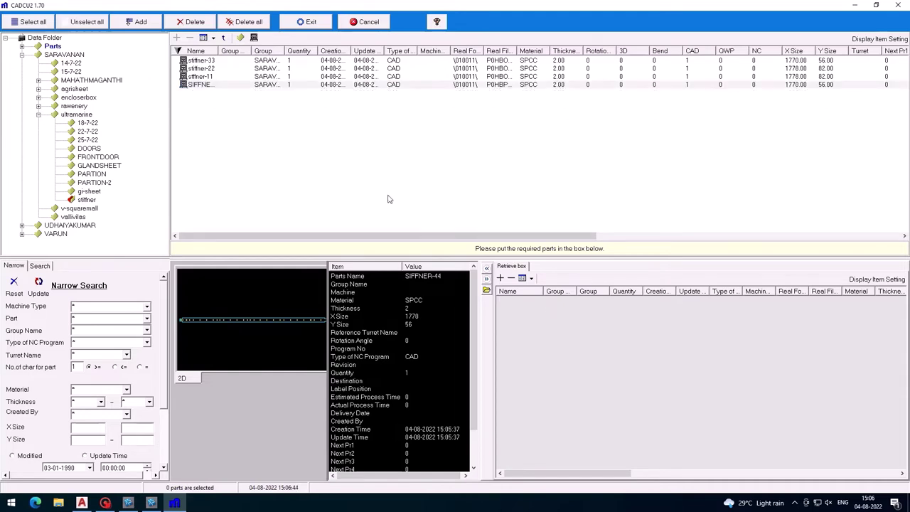
{"action": "left_click", "coordinate": [294, 85]}
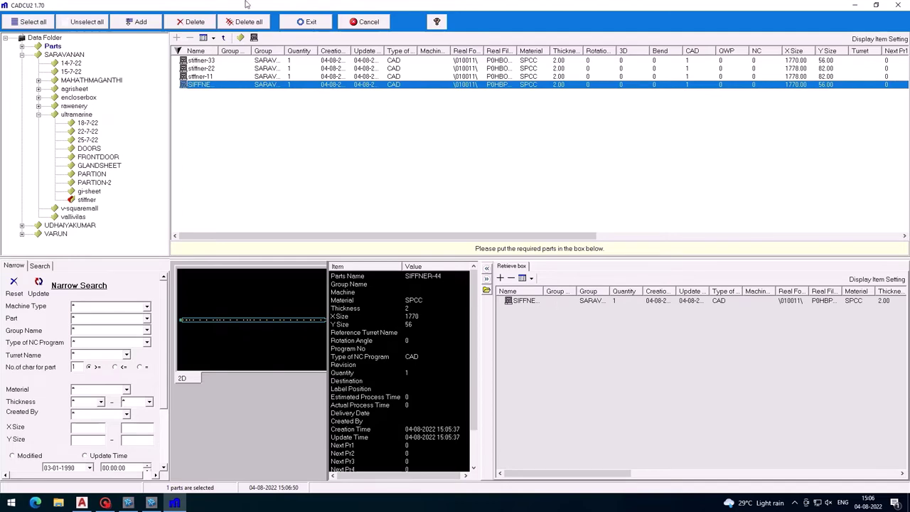
{"action": "left_click", "coordinate": [308, 22]}
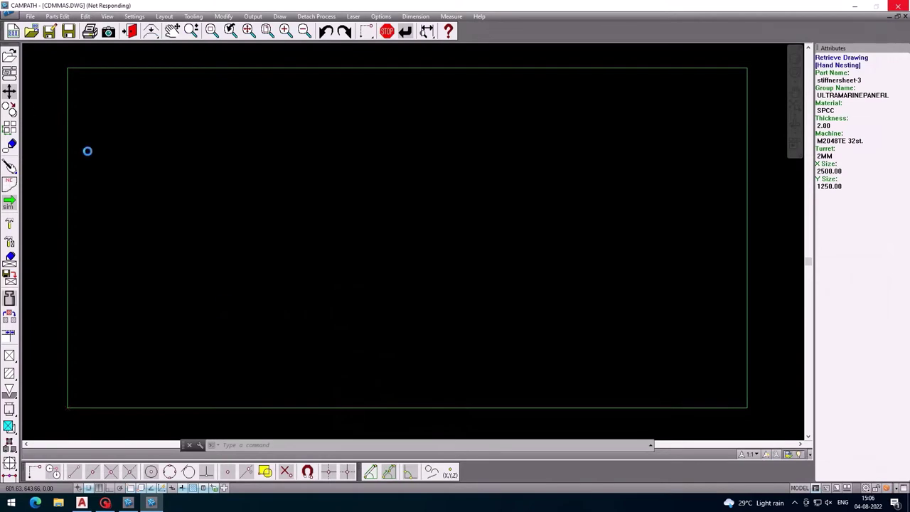
With Ortho on, move the SIFFNER-44 strip straight down against the existing strip
{"action": "left_click", "coordinate": [209, 179]}
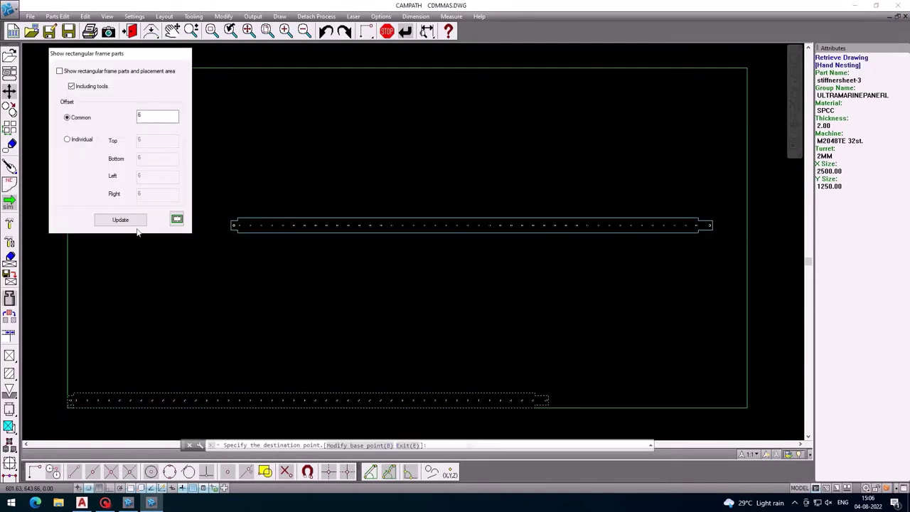
{"action": "mouse_move", "coordinate": [209, 260]}
{"action": "middle_mouse_down"}
{"action": "mouse_move", "coordinate": [193, 246]}
{"action": "mouse_move", "coordinate": [284, 179]}
{"action": "middle_mouse_up"}
{"action": "key", "text": "F8"}
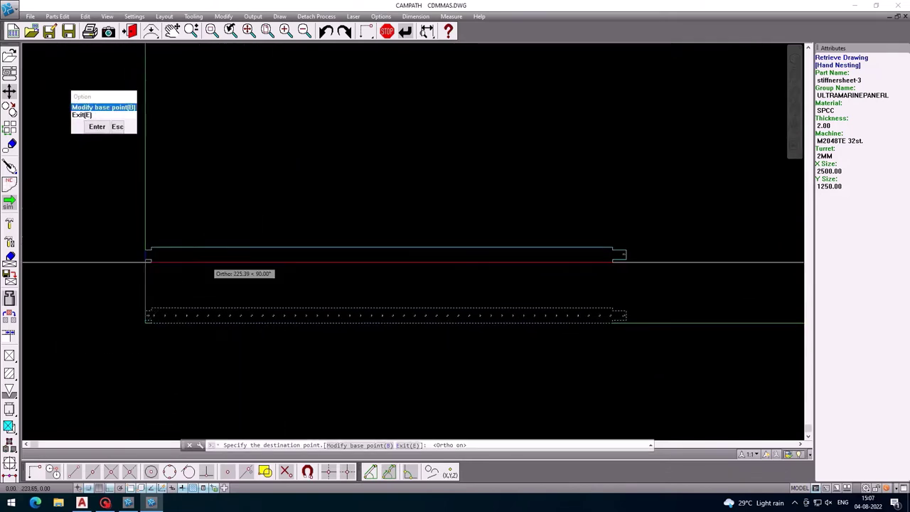
{"action": "scroll", "coordinate": [145, 263], "scroll_direction": "up", "scroll_amount": 2}
{"action": "scroll", "coordinate": [171, 261], "scroll_direction": "up", "scroll_amount": 2}
{"action": "scroll", "coordinate": [192, 260], "scroll_direction": "up", "scroll_amount": 2}
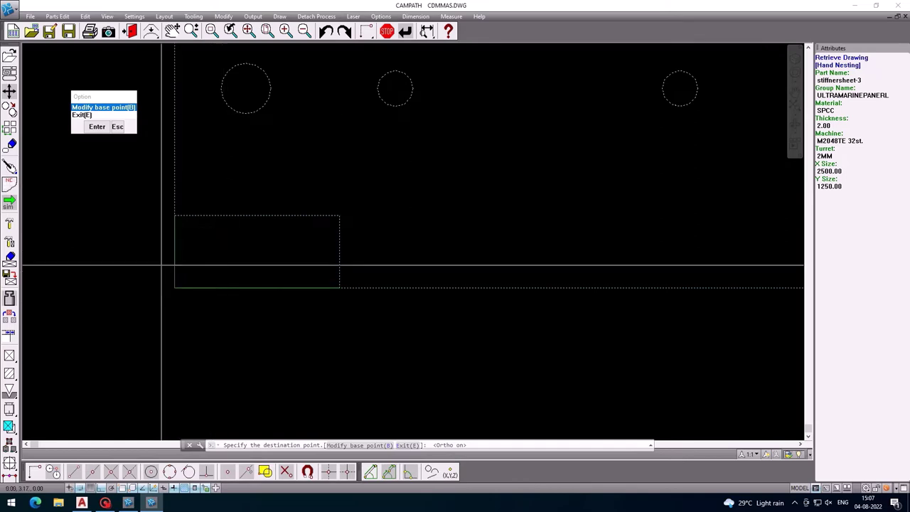
{"action": "key", "text": "Escape"}
Zoom in and out to check the placed strip on the sheet
{"action": "scroll", "coordinate": [219, 285], "scroll_direction": "down", "scroll_amount": 3}
{"action": "scroll", "coordinate": [271, 296], "scroll_direction": "down", "scroll_amount": 2}
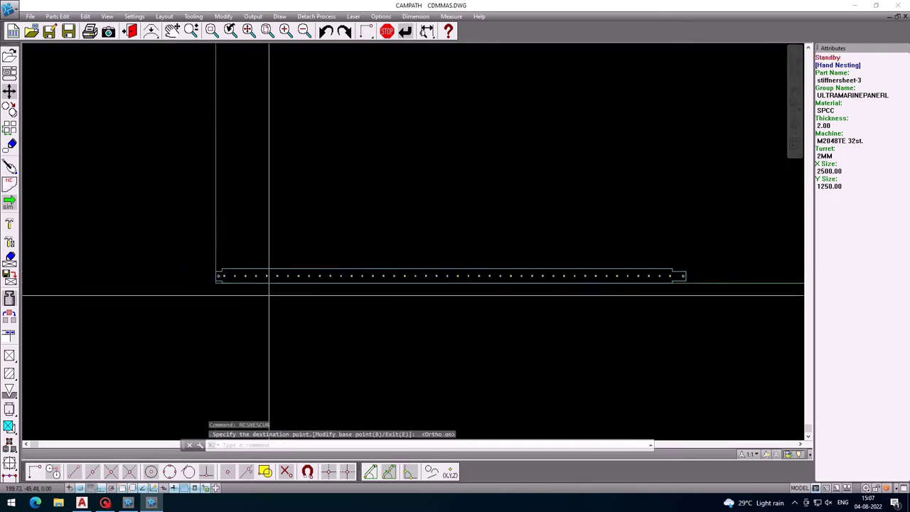
{"action": "scroll", "coordinate": [258, 305], "scroll_direction": "up", "scroll_amount": 2}
{"action": "scroll", "coordinate": [250, 314], "scroll_direction": "up", "scroll_amount": 1}
{"action": "scroll", "coordinate": [250, 314], "scroll_direction": "down", "scroll_amount": 2}
{"action": "scroll", "coordinate": [287, 289], "scroll_direction": "up", "scroll_amount": 4}
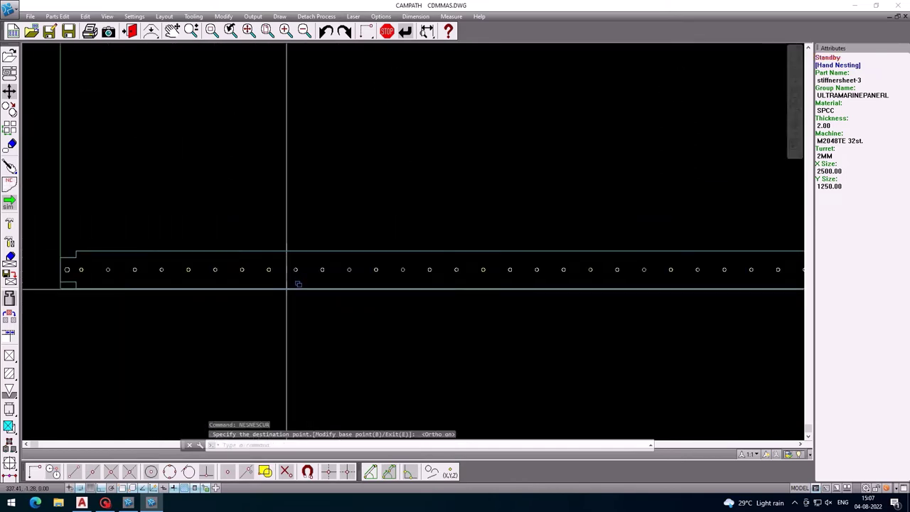
{"action": "scroll", "coordinate": [269, 302], "scroll_direction": "down", "scroll_amount": 4}
{"action": "scroll", "coordinate": [269, 302], "scroll_direction": "up", "scroll_amount": 3}
{"action": "scroll", "coordinate": [265, 303], "scroll_direction": "down", "scroll_amount": 3}
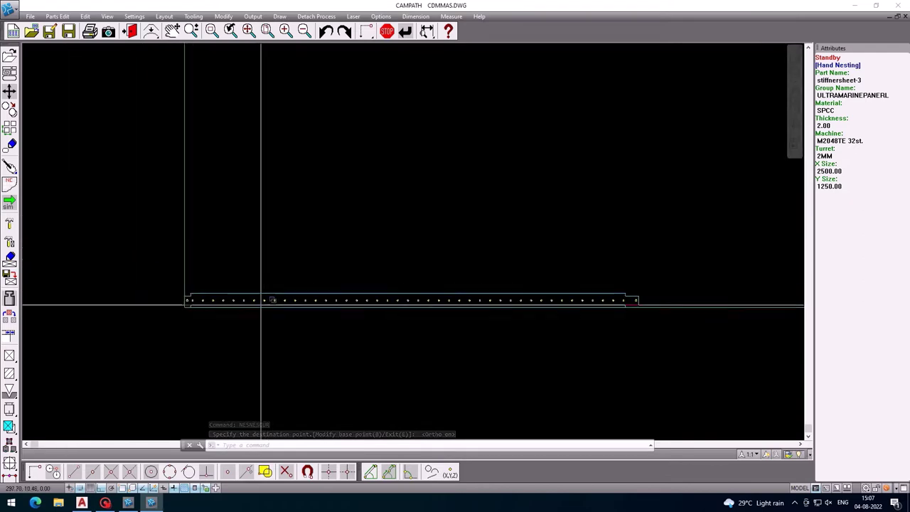
{"action": "scroll", "coordinate": [260, 304], "scroll_direction": "up", "scroll_amount": 2}
{"action": "scroll", "coordinate": [267, 307], "scroll_direction": "down", "scroll_amount": 2}
{"action": "scroll", "coordinate": [270, 309], "scroll_direction": "up", "scroll_amount": 2}
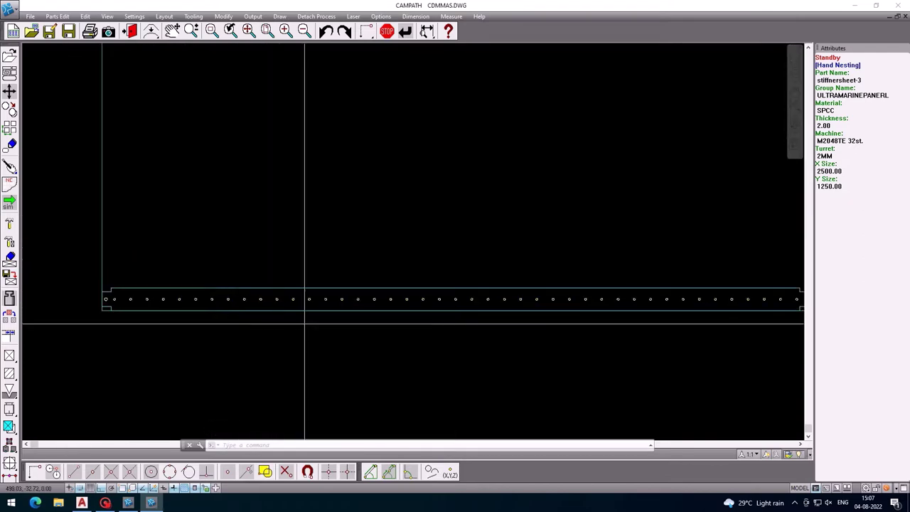
{"action": "scroll", "coordinate": [219, 310], "scroll_direction": "up", "scroll_amount": 1}
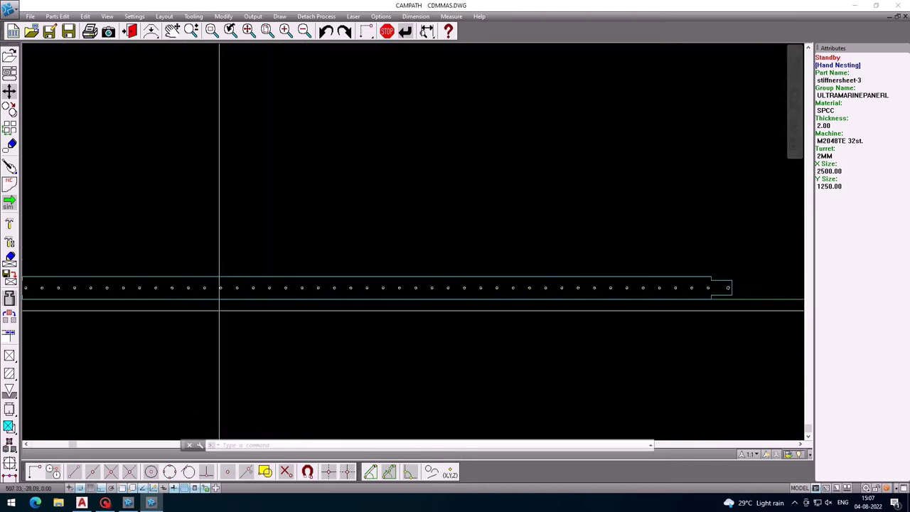
{"action": "left_click", "coordinate": [420, 16]}
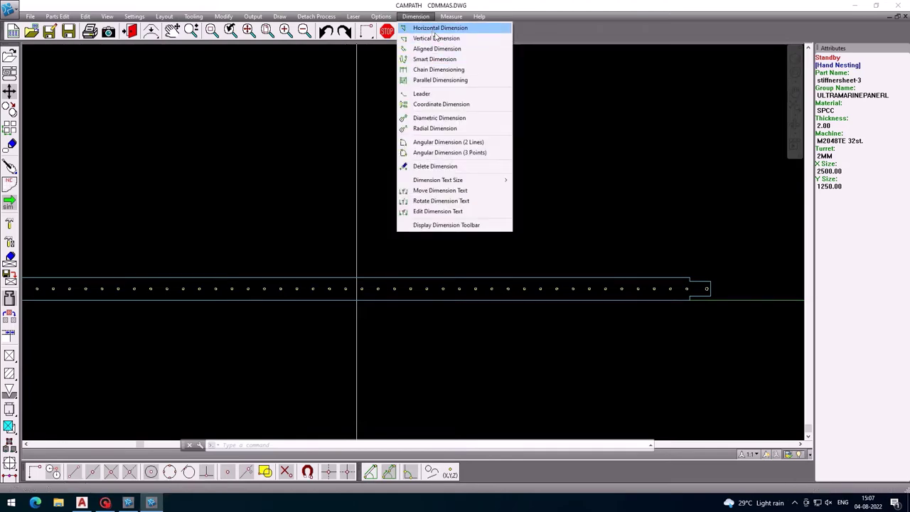
{"action": "left_click", "coordinate": [437, 38]}
{"action": "scroll", "coordinate": [498, 235], "scroll_direction": "up", "scroll_amount": 3}
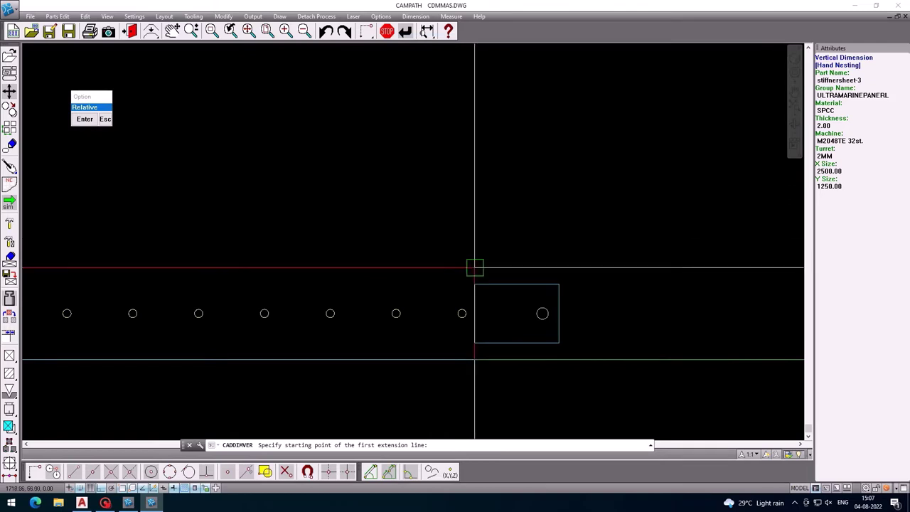
{"action": "left_click", "coordinate": [475, 269]}
{"action": "scroll", "coordinate": [477, 342], "scroll_direction": "up", "scroll_amount": 2}
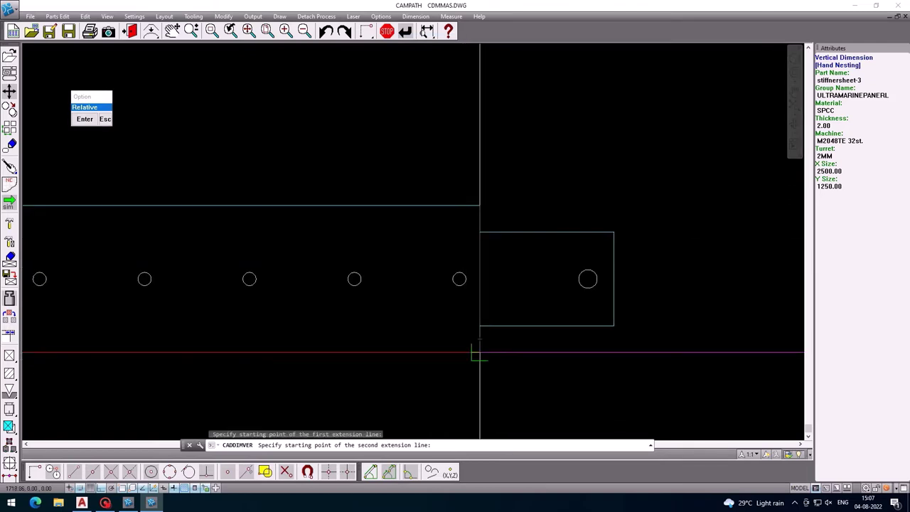
{"action": "left_click", "coordinate": [479, 353]}
{"action": "scroll", "coordinate": [552, 264], "scroll_direction": "down", "scroll_amount": 3}
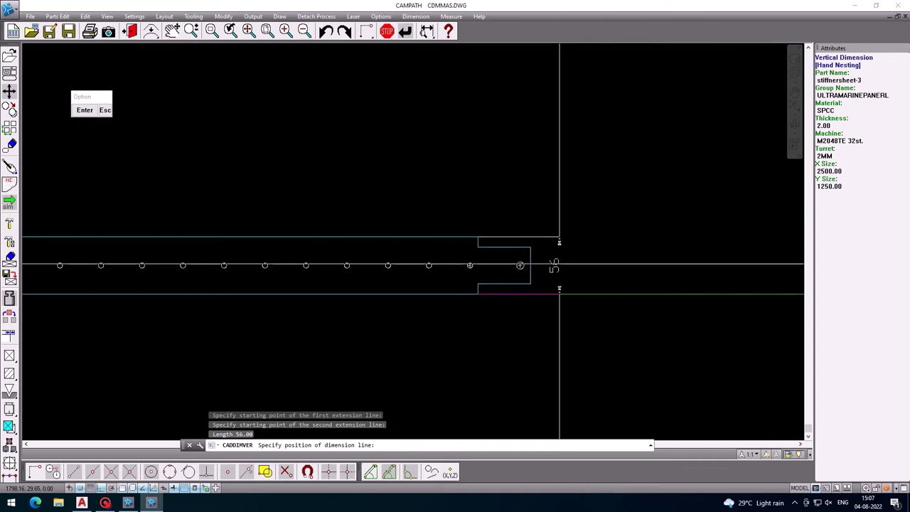
{"action": "key", "text": "Escape"}
{"action": "scroll", "coordinate": [558, 265], "scroll_direction": "down", "scroll_amount": 3}
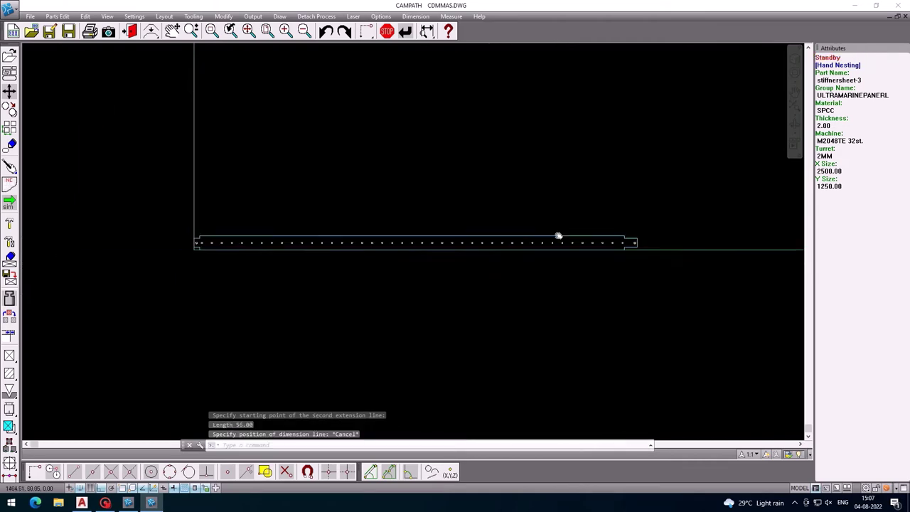
{"action": "scroll", "coordinate": [557, 234], "scroll_direction": "down", "scroll_amount": 2}
{"action": "scroll", "coordinate": [413, 242], "scroll_direction": "up", "scroll_amount": 2}
{"action": "scroll", "coordinate": [335, 242], "scroll_direction": "up", "scroll_amount": 3}
{"action": "scroll", "coordinate": [335, 240], "scroll_direction": "down", "scroll_amount": 2}
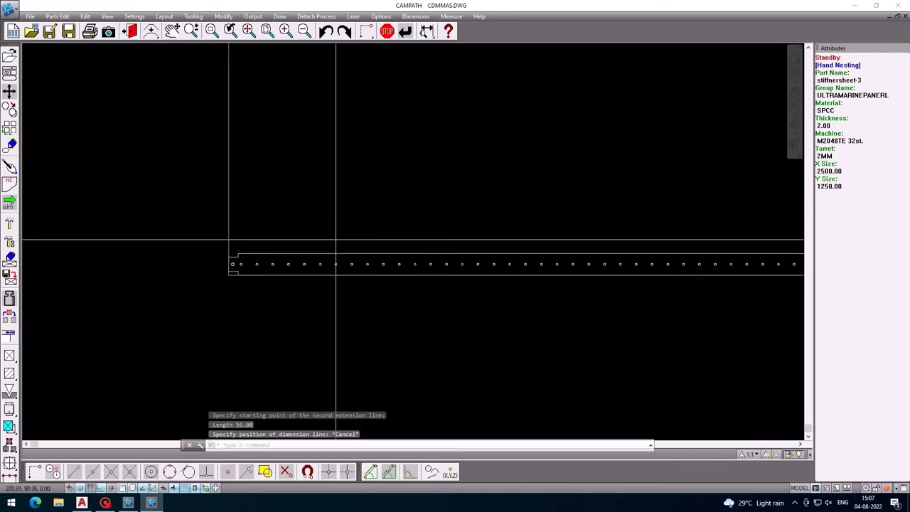
{"action": "scroll", "coordinate": [301, 235], "scroll_direction": "down", "scroll_amount": 2}
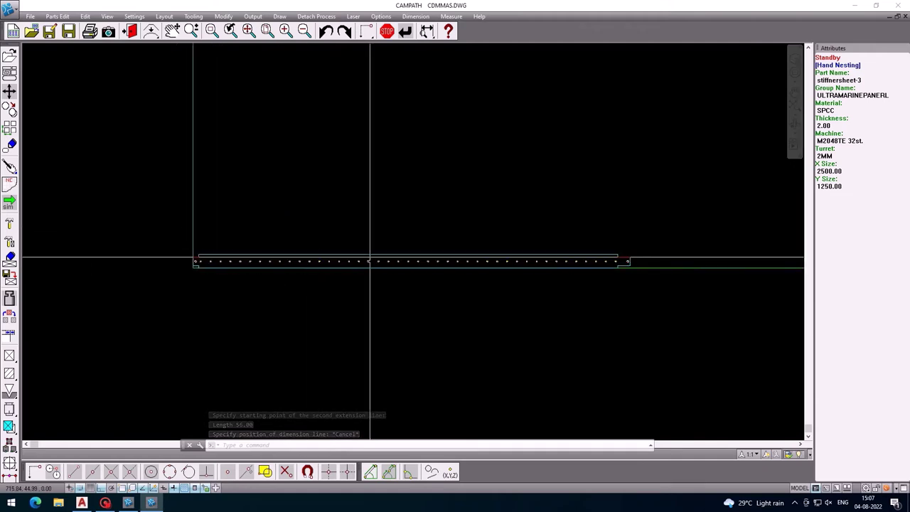
{"action": "scroll", "coordinate": [357, 249], "scroll_direction": "up", "scroll_amount": 2}
Add joints to the stiffener strip automatically and inspect them along its length
{"action": "left_click", "coordinate": [310, 17]}
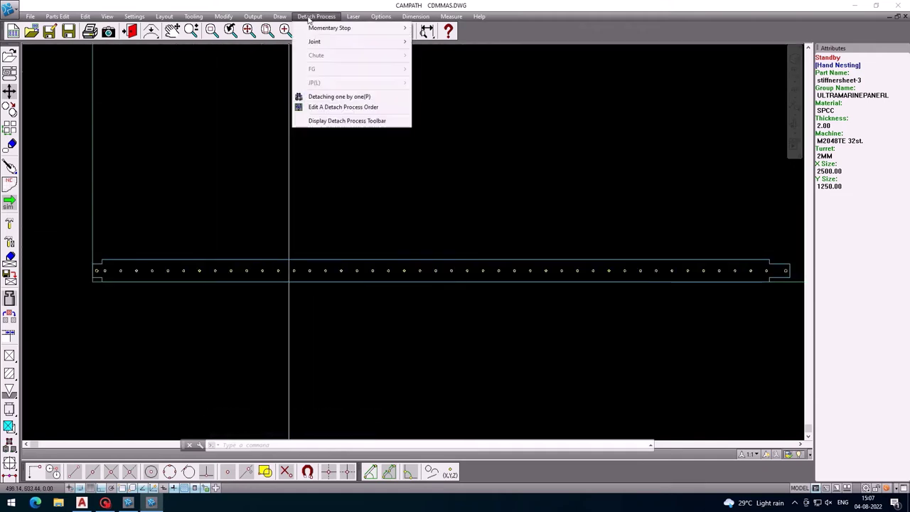
{"action": "mouse_move", "coordinate": [314, 41]}
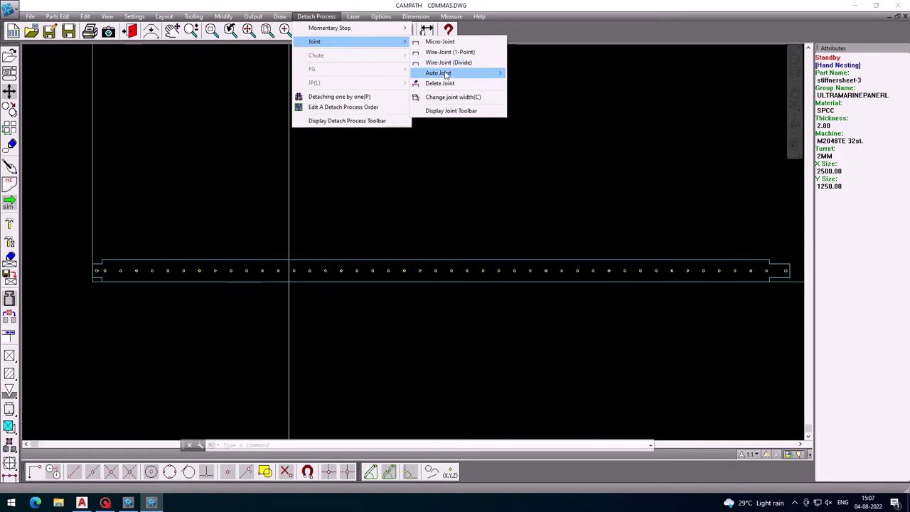
{"action": "left_click", "coordinate": [530, 73]}
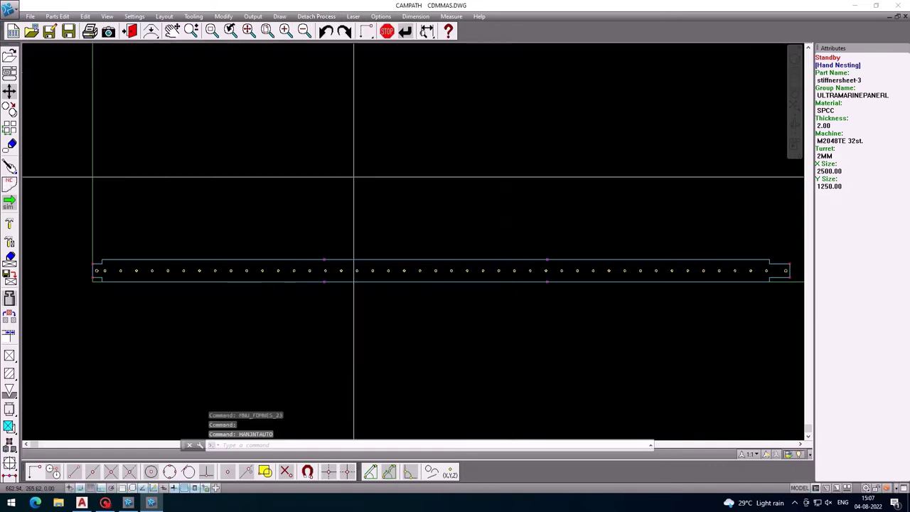
{"action": "scroll", "coordinate": [301, 289], "scroll_direction": "up", "scroll_amount": 3}
{"action": "middle_click_drag", "start_coordinate": [413, 255], "coordinate": [604, 285]}
{"action": "scroll", "coordinate": [235, 206], "scroll_direction": "up", "scroll_amount": 3}
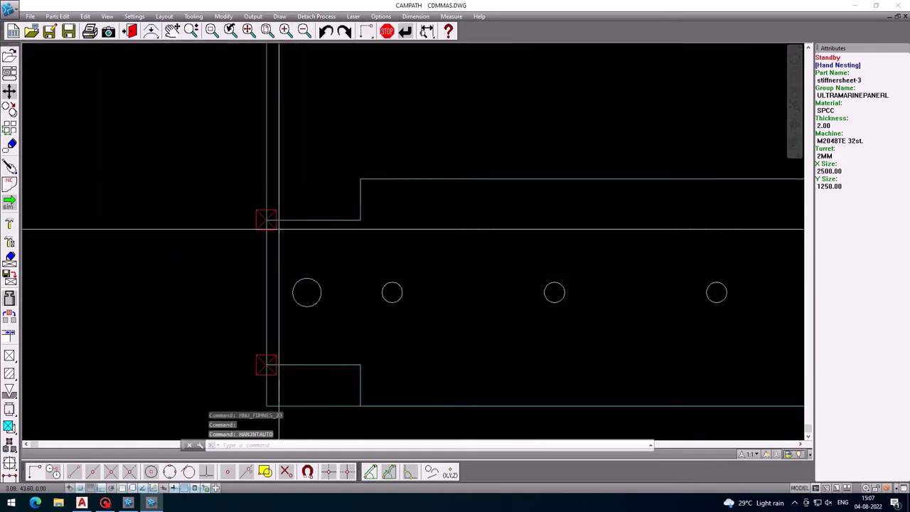
{"action": "scroll", "coordinate": [176, 233], "scroll_direction": "down", "scroll_amount": 5}
{"action": "middle_click_drag", "start_coordinate": [648, 234], "coordinate": [386, 225]}
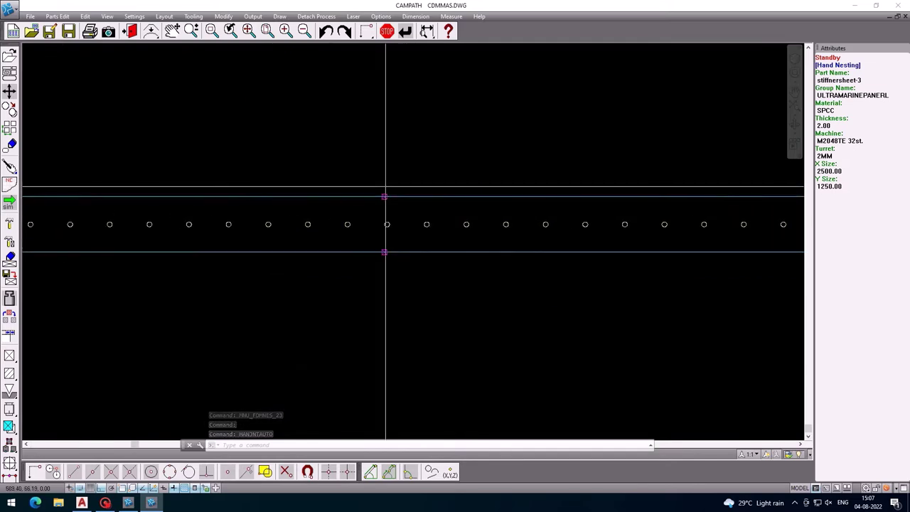
{"action": "scroll", "coordinate": [387, 207], "scroll_direction": "up", "scroll_amount": 3}
{"action": "scroll", "coordinate": [390, 220], "scroll_direction": "down", "scroll_amount": 6}
{"action": "middle_click_drag", "start_coordinate": [693, 255], "coordinate": [586, 252]}
{"action": "scroll", "coordinate": [388, 210], "scroll_direction": "up", "scroll_amount": 3}
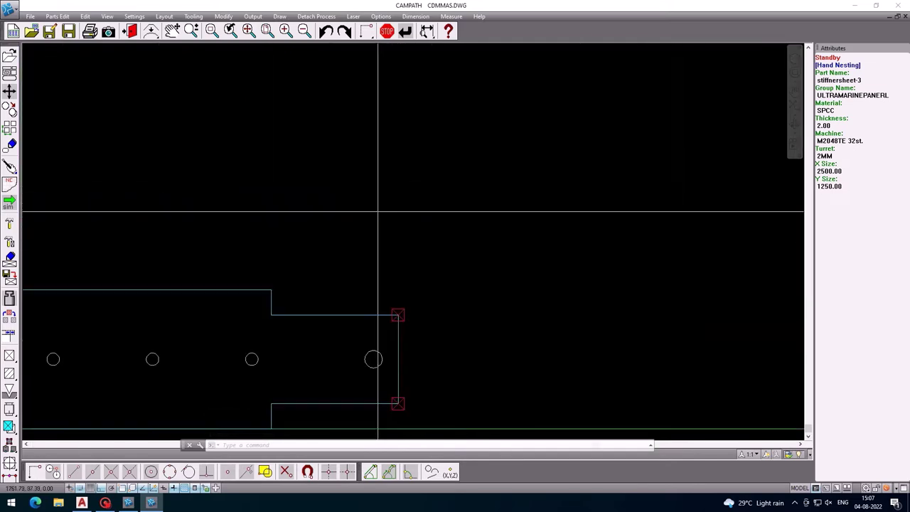
{"action": "mouse_move", "coordinate": [377, 209]}
{"action": "middle_mouse_down"}
{"action": "mouse_move", "coordinate": [451, 264]}
{"action": "mouse_move", "coordinate": [483, 301]}
{"action": "middle_mouse_up"}
{"action": "scroll", "coordinate": [451, 264], "scroll_direction": "down", "scroll_amount": 3}
{"action": "scroll", "coordinate": [462, 270], "scroll_direction": "down", "scroll_amount": 3}
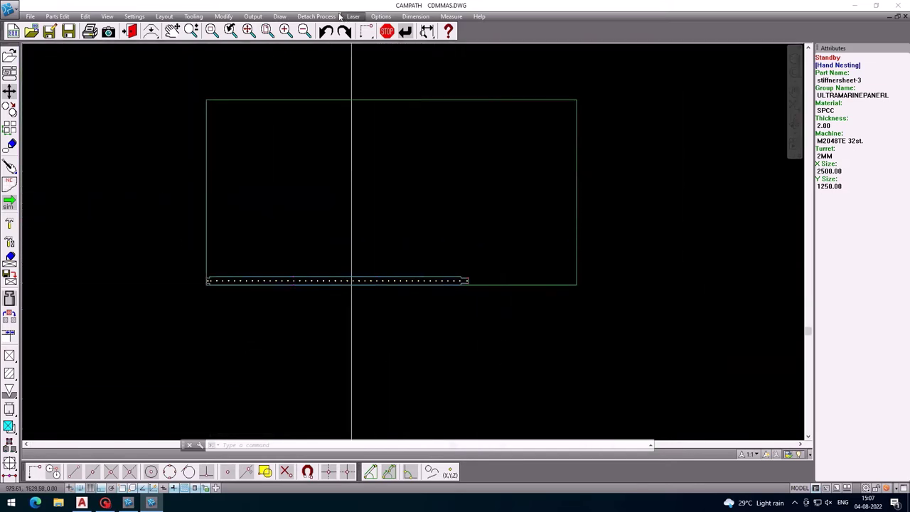
Place wire joints by hand along the strip's long edges, then end the command
{"action": "left_click", "coordinate": [317, 15]}
{"action": "mouse_move", "coordinate": [314, 42]}
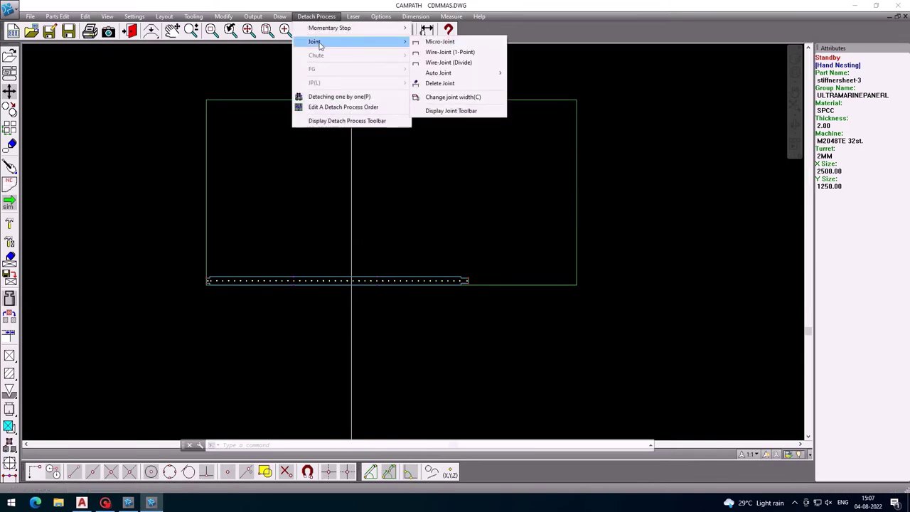
{"action": "left_click", "coordinate": [441, 57]}
{"action": "scroll", "coordinate": [291, 254], "scroll_direction": "up", "scroll_amount": 5}
{"action": "mouse_move", "coordinate": [291, 254]}
{"action": "middle_mouse_down"}
{"action": "mouse_move", "coordinate": [250, 204]}
{"action": "mouse_move", "coordinate": [314, 270]}
{"action": "middle_mouse_up"}
{"action": "middle_click_drag", "start_coordinate": [441, 256], "coordinate": [207, 294]}
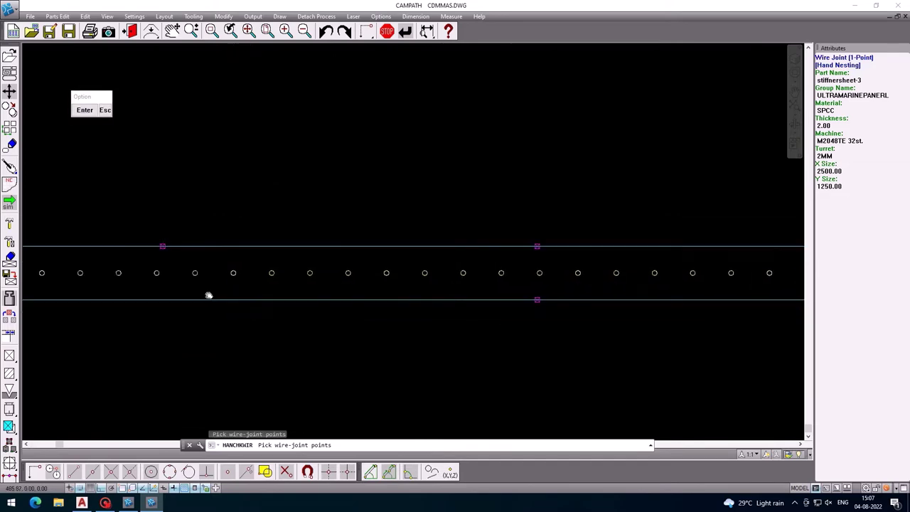
{"action": "middle_click_drag", "start_coordinate": [181, 244], "coordinate": [192, 203]}
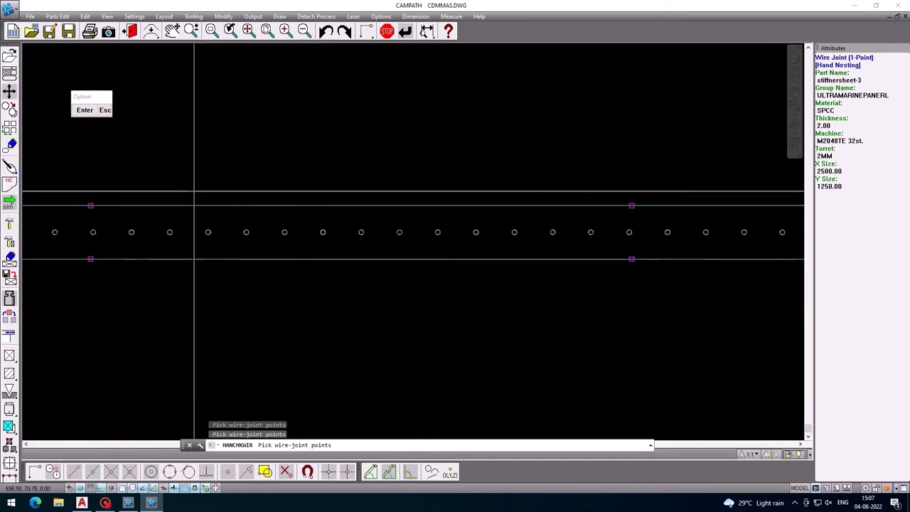
{"action": "middle_click_drag", "start_coordinate": [386, 205], "coordinate": [235, 202]}
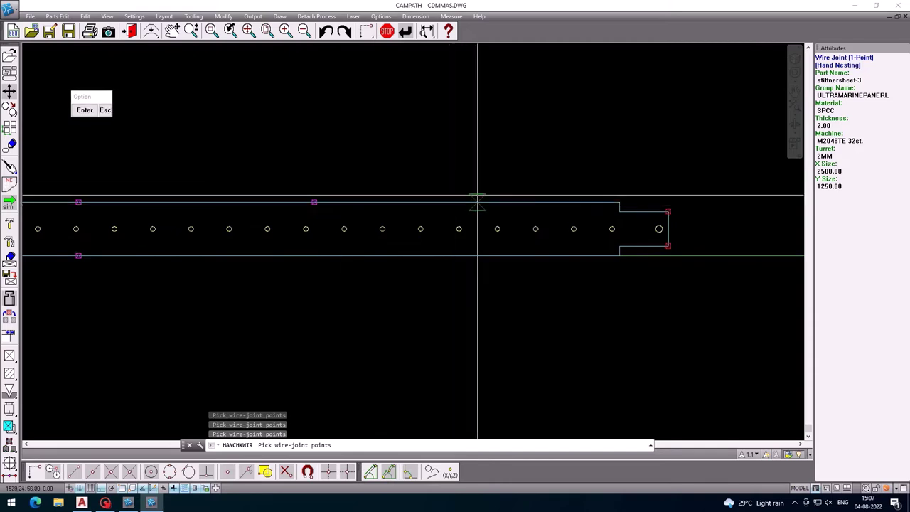
{"action": "scroll", "coordinate": [469, 202], "scroll_direction": "down", "scroll_amount": 3}
{"action": "key", "text": "Escape"}
{"action": "scroll", "coordinate": [351, 203], "scroll_direction": "up", "scroll_amount": 3}
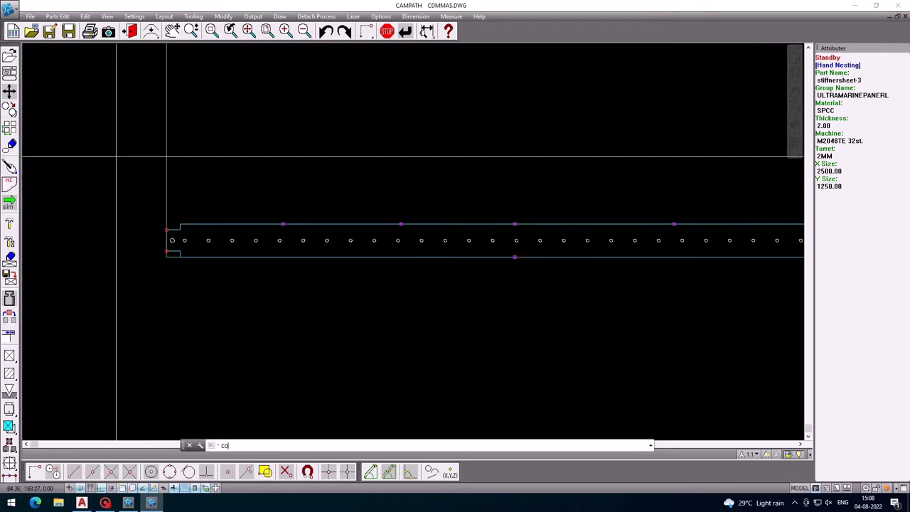
Start the copy and window-select the strip from its left end across its holes
{"action": "key", "text": "Return"}
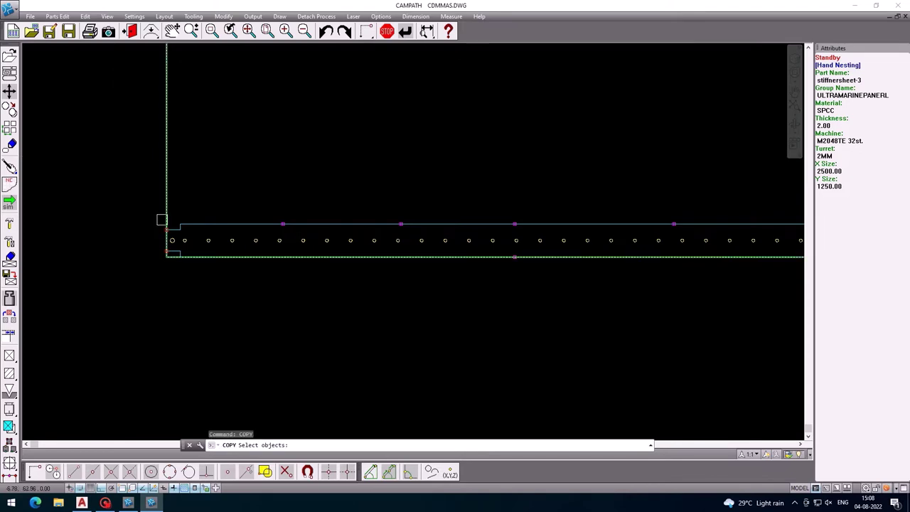
{"action": "scroll", "coordinate": [163, 217], "scroll_direction": "up", "scroll_amount": 5}
{"action": "scroll", "coordinate": [84, 161], "scroll_direction": "down", "scroll_amount": 4}
{"action": "left_click", "coordinate": [63, 150]}
{"action": "scroll", "coordinate": [467, 254], "scroll_direction": "down", "scroll_amount": 3}
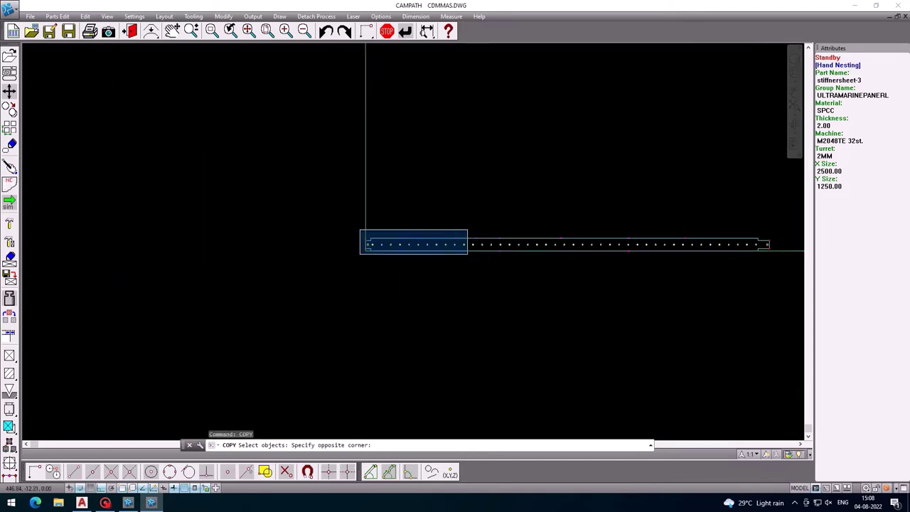
{"action": "scroll", "coordinate": [677, 278], "scroll_direction": "up", "scroll_amount": 3}
{"action": "left_click", "coordinate": [673, 277]}
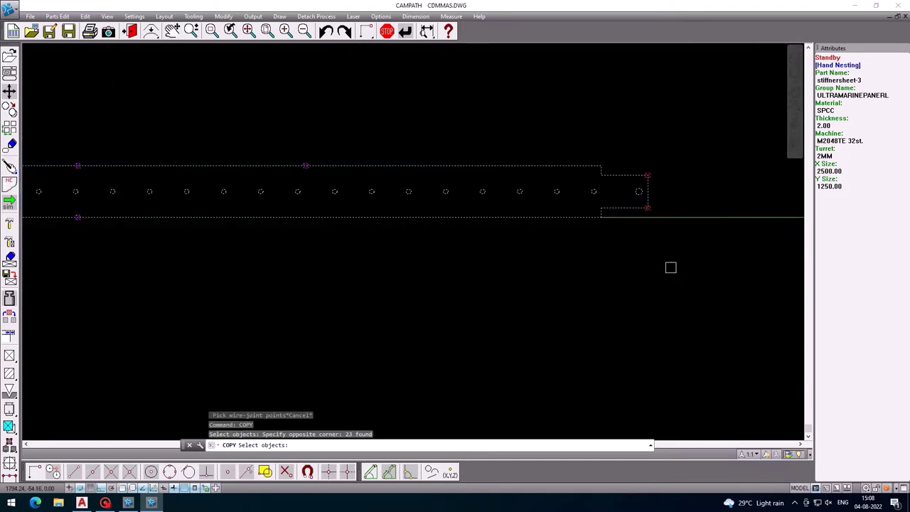
Window-select the entire strip outline and hole row and confirm the selection
{"action": "scroll", "coordinate": [426, 201], "scroll_direction": "up", "scroll_amount": 2}
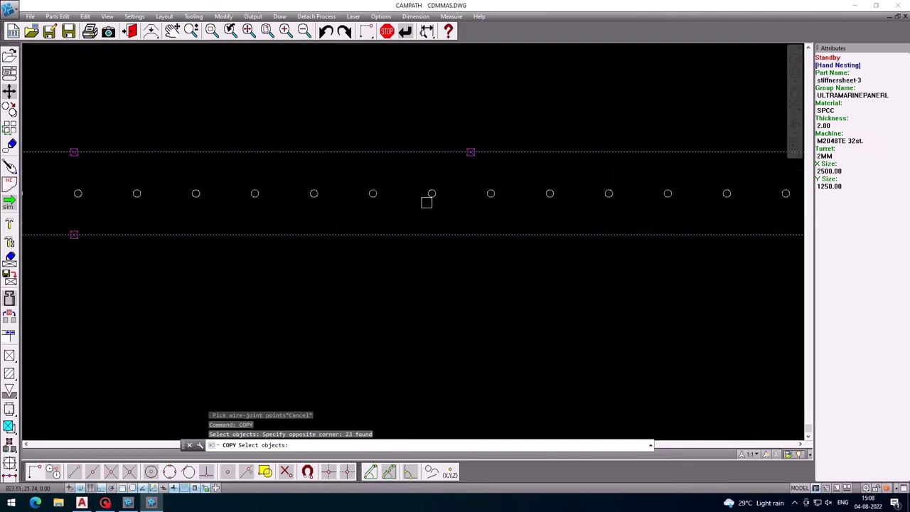
{"action": "scroll", "coordinate": [427, 202], "scroll_direction": "up", "scroll_amount": 2}
{"action": "scroll", "coordinate": [451, 215], "scroll_direction": "down", "scroll_amount": 4}
{"action": "scroll", "coordinate": [451, 216], "scroll_direction": "down", "scroll_amount": 2}
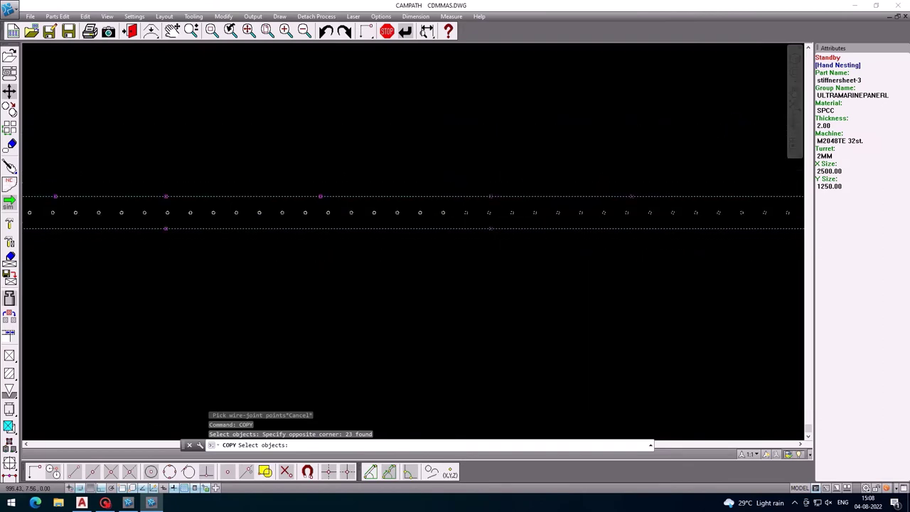
{"action": "mouse_move", "coordinate": [402, 231]}
{"action": "middle_mouse_down"}
{"action": "mouse_move", "coordinate": [506, 252]}
{"action": "mouse_move", "coordinate": [444, 246]}
{"action": "middle_mouse_up"}
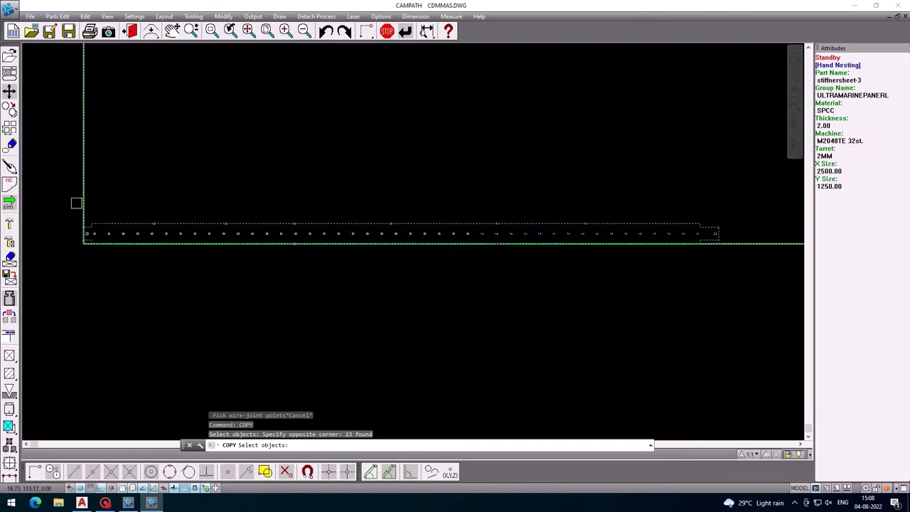
{"action": "left_click_drag", "start_coordinate": [57, 204], "coordinate": [755, 290]}
{"action": "scroll", "coordinate": [378, 238], "scroll_direction": "up", "scroll_amount": 3}
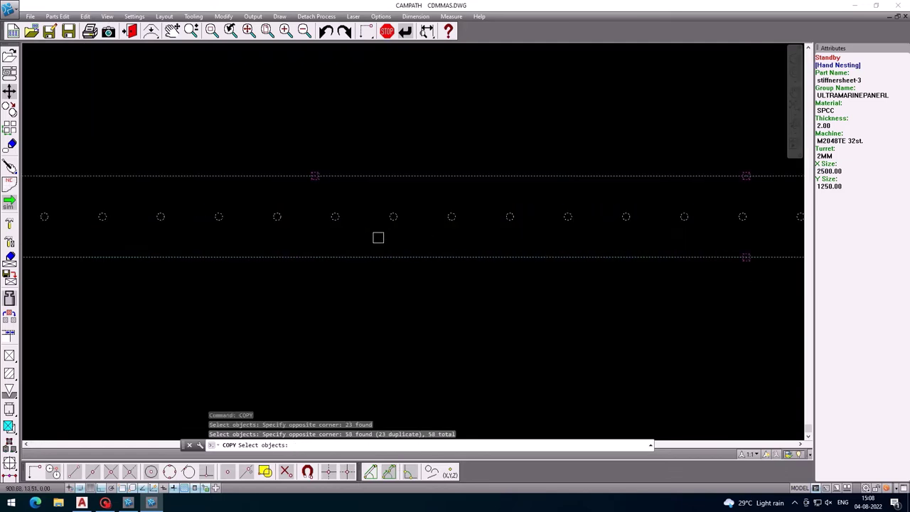
{"action": "middle_click_drag", "start_coordinate": [378, 238], "coordinate": [532, 213]}
{"action": "middle_click_drag", "start_coordinate": [285, 201], "coordinate": [346, 236]}
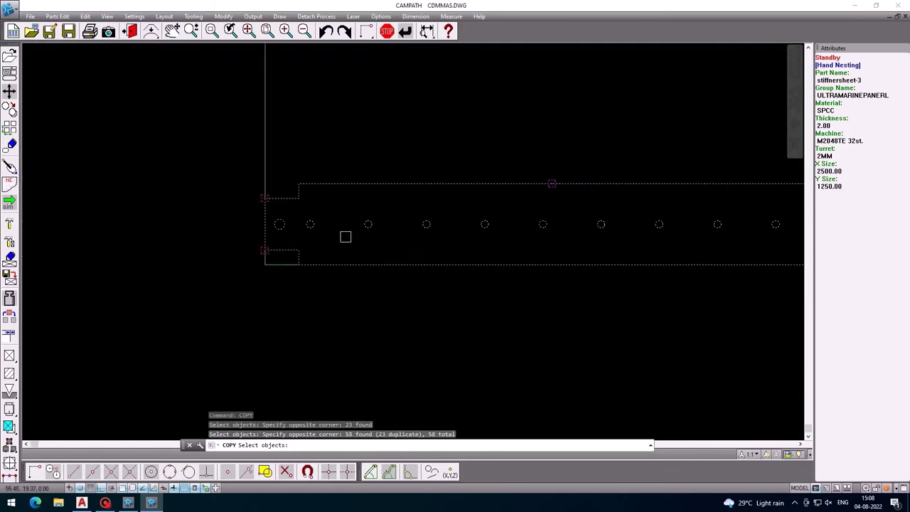
{"action": "scroll", "coordinate": [341, 227], "scroll_direction": "down", "scroll_amount": 2}
{"action": "scroll", "coordinate": [297, 210], "scroll_direction": "down", "scroll_amount": 1}
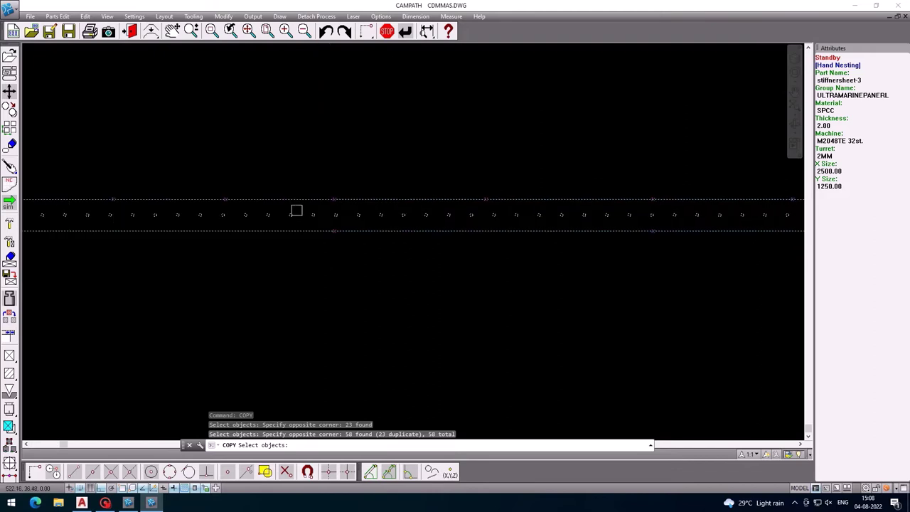
{"action": "scroll", "coordinate": [297, 211], "scroll_direction": "up", "scroll_amount": 2}
{"action": "middle_click_drag", "start_coordinate": [183, 226], "coordinate": [317, 237]}
{"action": "key", "text": "Return"}
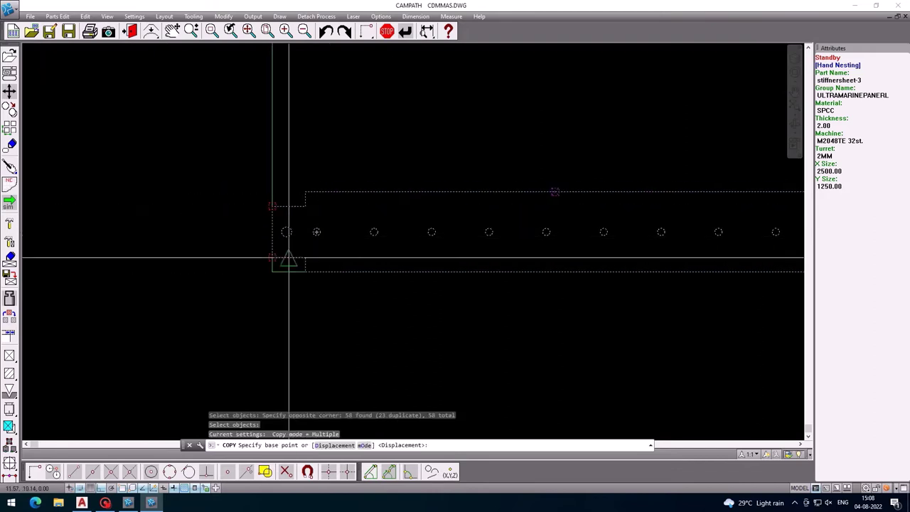
Copy the strip from its lower-left corner with a displacement of 61
{"action": "scroll", "coordinate": [279, 254], "scroll_direction": "up", "scroll_amount": 2}
{"action": "left_click", "coordinate": [290, 264]}
{"action": "scroll", "coordinate": [281, 170], "scroll_direction": "down", "scroll_amount": 5}
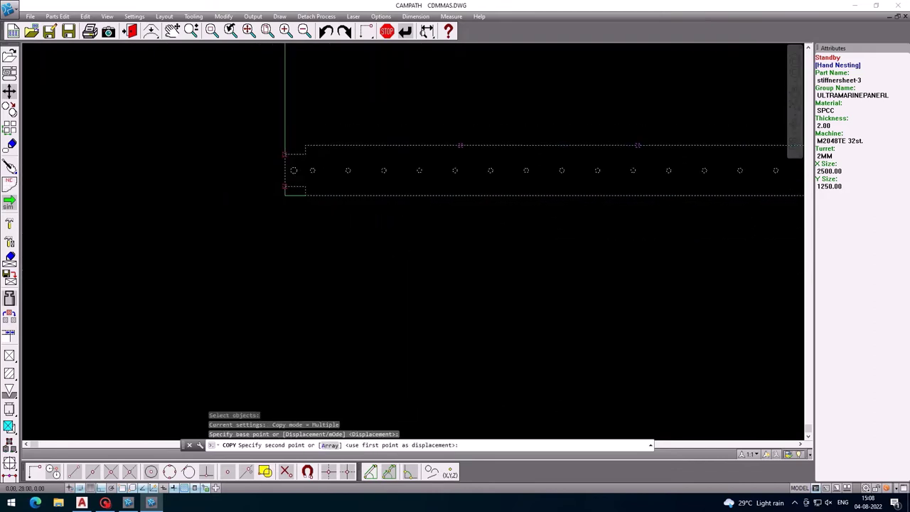
{"action": "scroll", "coordinate": [286, 262], "scroll_direction": "up", "scroll_amount": 1}
{"action": "type", "text": "6"}
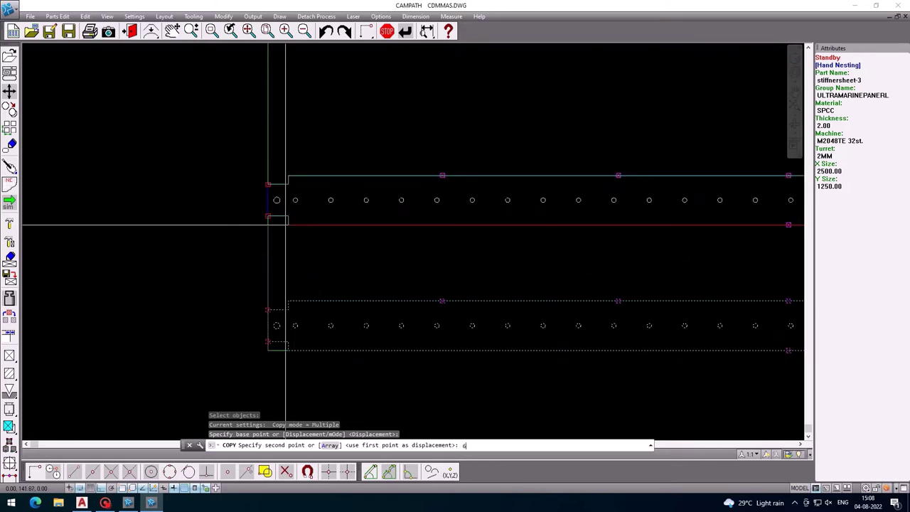
{"action": "type", "text": "1"}
{"action": "key", "text": "Return"}
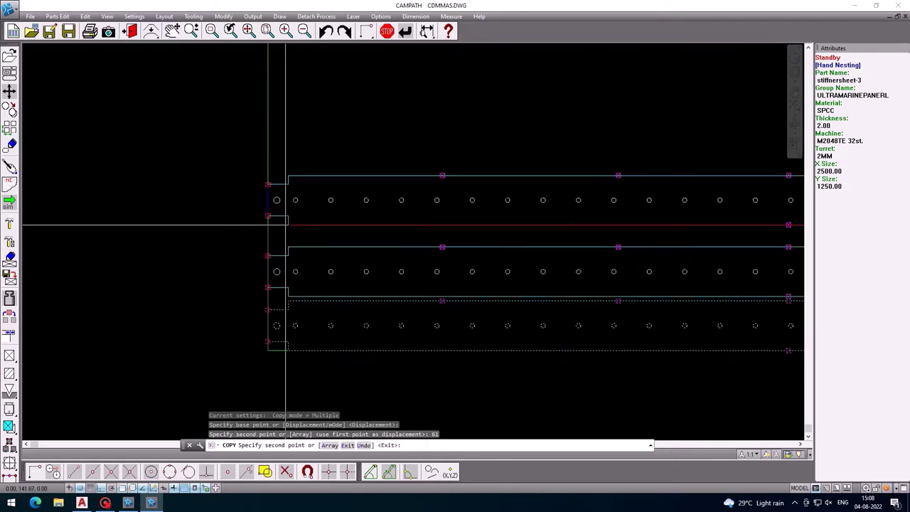
{"action": "key", "text": "Escape"}
Try a horizontal dimension between the strips' corners, then cancel it
{"action": "scroll", "coordinate": [299, 254], "scroll_direction": "up", "scroll_amount": 2}
{"action": "scroll", "coordinate": [306, 264], "scroll_direction": "up", "scroll_amount": 1}
{"action": "left_click", "coordinate": [417, 17]}
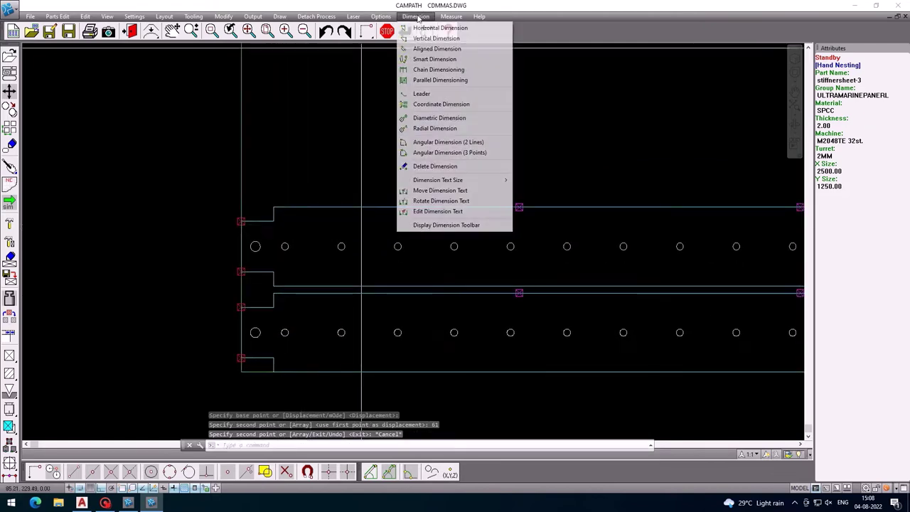
{"action": "left_click", "coordinate": [423, 30]}
{"action": "scroll", "coordinate": [270, 285], "scroll_direction": "up", "scroll_amount": 3}
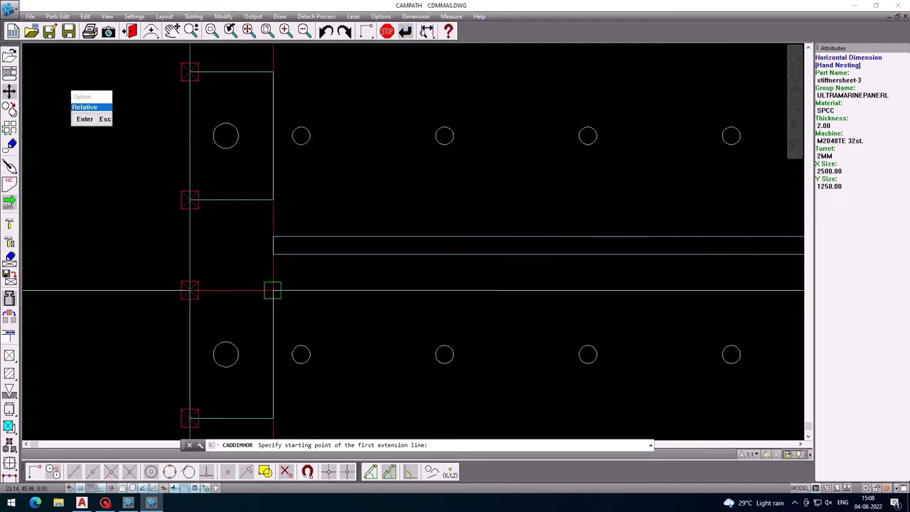
{"action": "left_click", "coordinate": [272, 237]}
{"action": "left_click", "coordinate": [273, 254]}
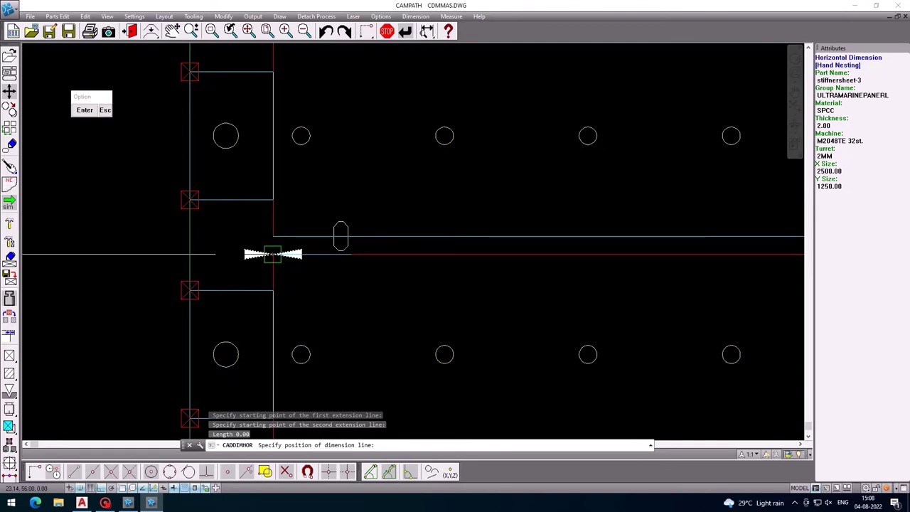
{"action": "key", "text": "Escape"}
Measure the 5.00 vertical gap between the two strips, then cancel the dimension
{"action": "left_click", "coordinate": [415, 15]}
{"action": "left_click", "coordinate": [427, 28]}
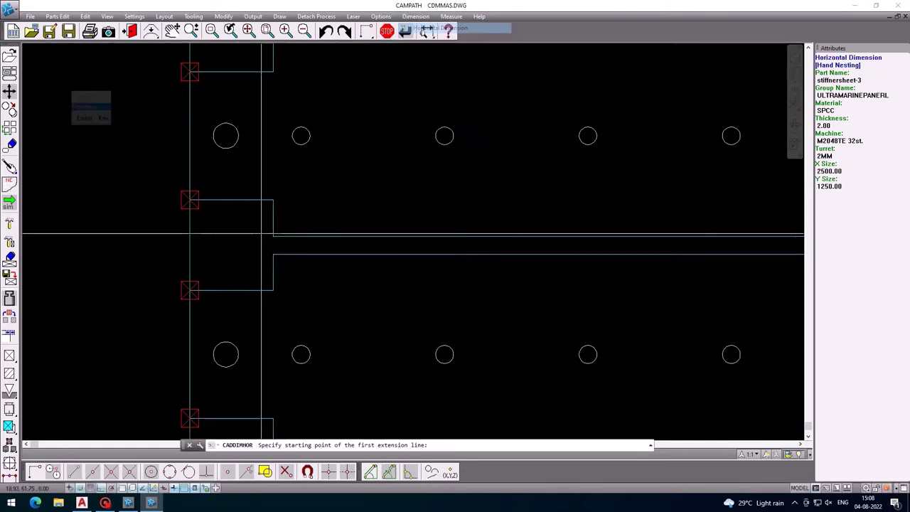
{"action": "left_click", "coordinate": [416, 17]}
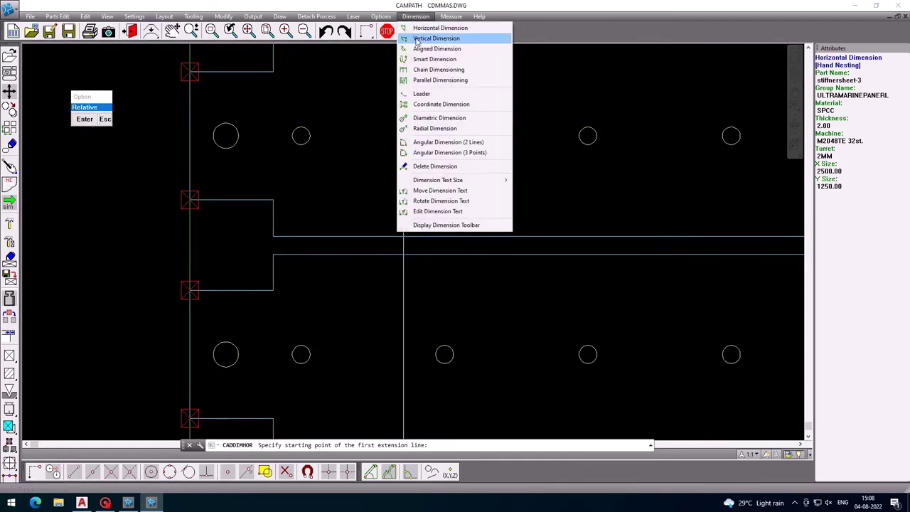
{"action": "left_click", "coordinate": [416, 39]}
{"action": "left_click", "coordinate": [274, 254]}
{"action": "left_click", "coordinate": [272, 236]}
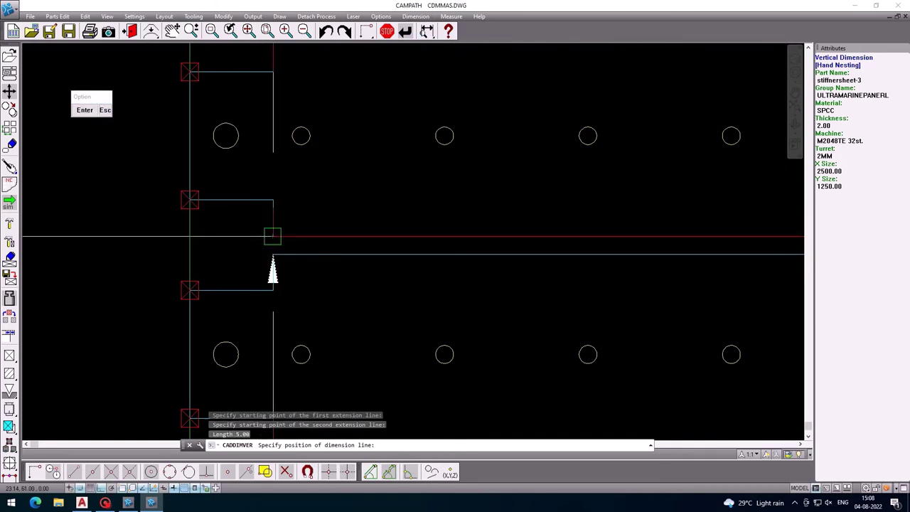
{"action": "scroll", "coordinate": [142, 249], "scroll_direction": "down", "scroll_amount": 1}
{"action": "scroll", "coordinate": [122, 256], "scroll_direction": "down", "scroll_amount": 1}
{"action": "middle_click_drag", "start_coordinate": [122, 265], "coordinate": [295, 305]}
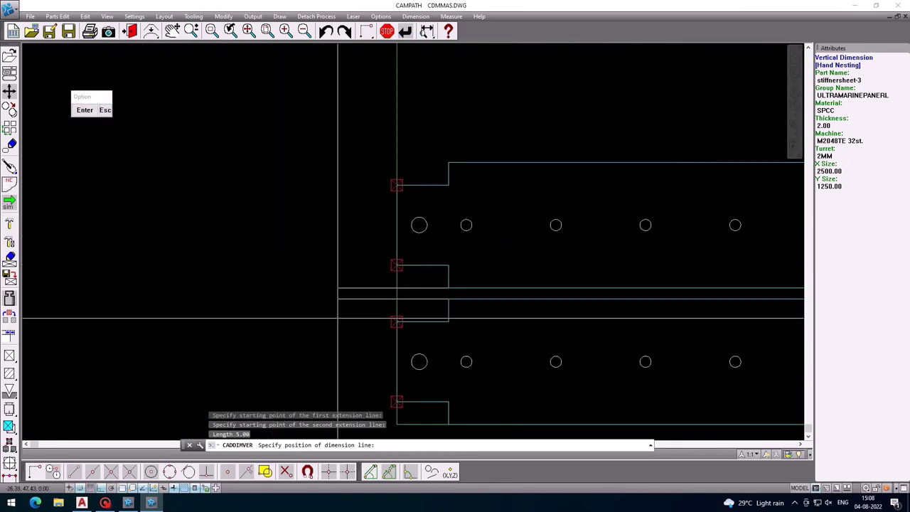
{"action": "scroll", "coordinate": [316, 313], "scroll_direction": "down", "scroll_amount": 5}
{"action": "scroll", "coordinate": [95, 257], "scroll_direction": "down", "scroll_amount": 2}
{"action": "scroll", "coordinate": [212, 264], "scroll_direction": "down", "scroll_amount": 1}
{"action": "key", "text": "Escape"}
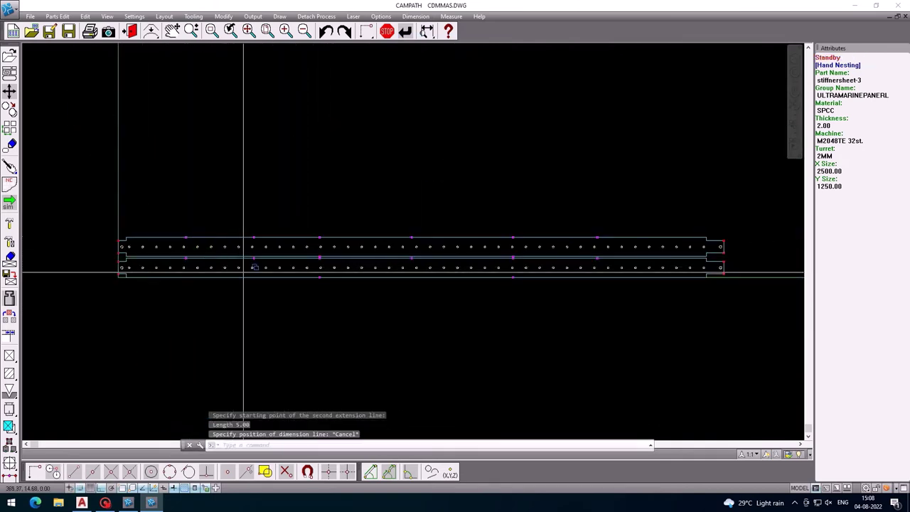
{"action": "middle_click_drag", "start_coordinate": [243, 272], "coordinate": [287, 275]}
Start COPY and select the upper strip's outline and its first group of holes
{"action": "type", "text": "o"}
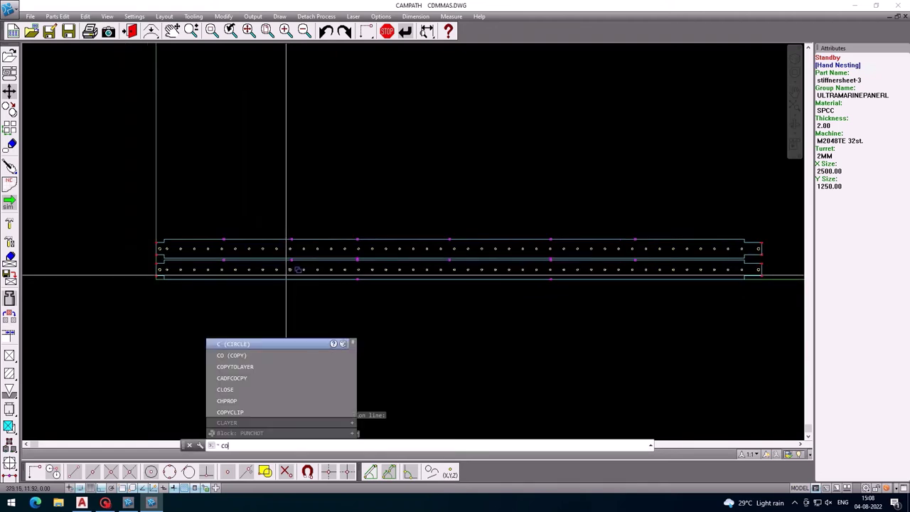
{"action": "type", "text": "py"}
{"action": "key", "text": "Return"}
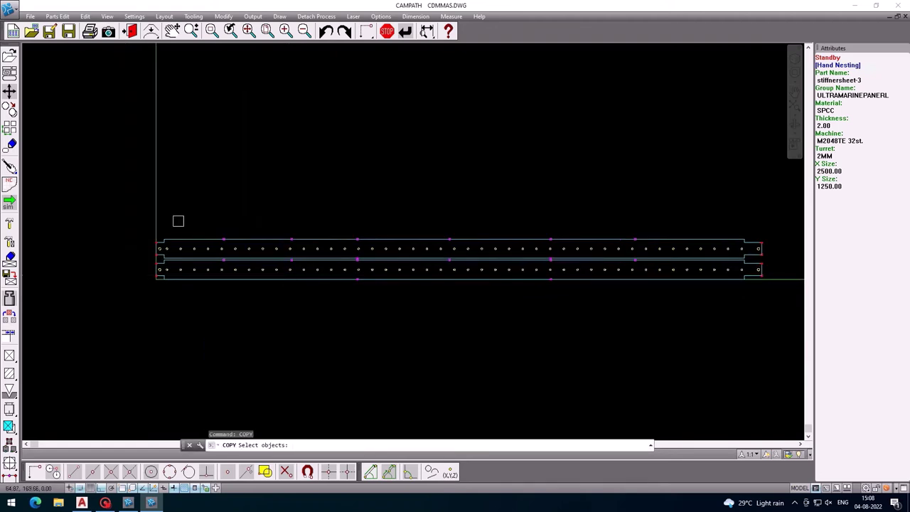
{"action": "scroll", "coordinate": [178, 221], "scroll_direction": "up", "scroll_amount": 5}
{"action": "left_click", "coordinate": [152, 293]}
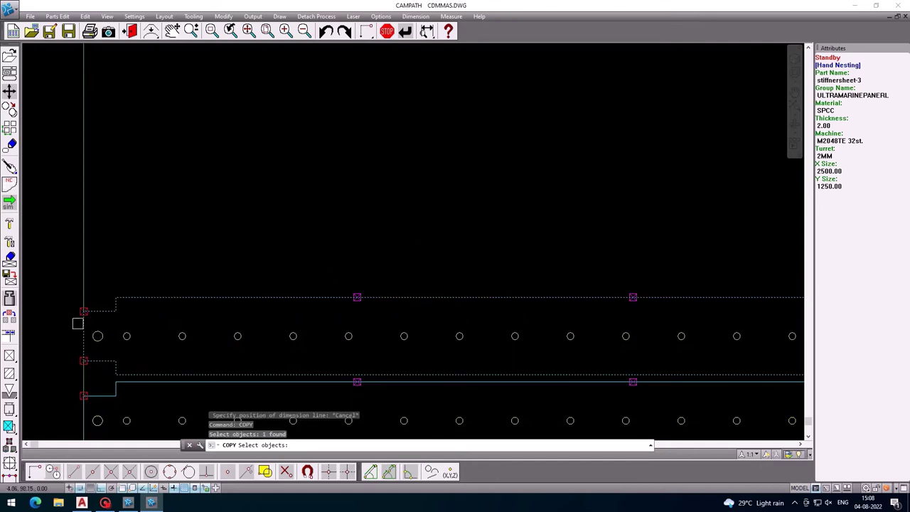
{"action": "scroll", "coordinate": [85, 327], "scroll_direction": "up", "scroll_amount": 3}
{"action": "left_click", "coordinate": [83, 325]}
{"action": "scroll", "coordinate": [313, 390], "scroll_direction": "down", "scroll_amount": 5}
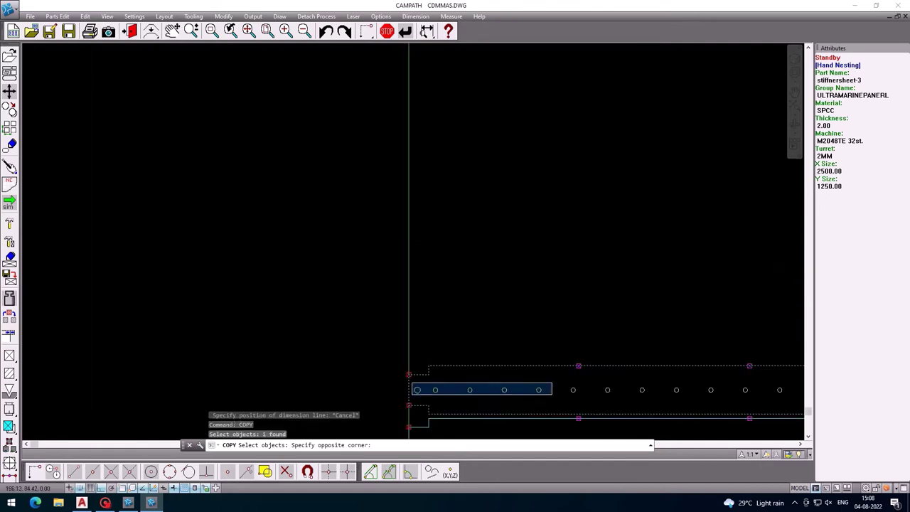
{"action": "middle_click_drag", "start_coordinate": [410, 267], "coordinate": [96, 279]}
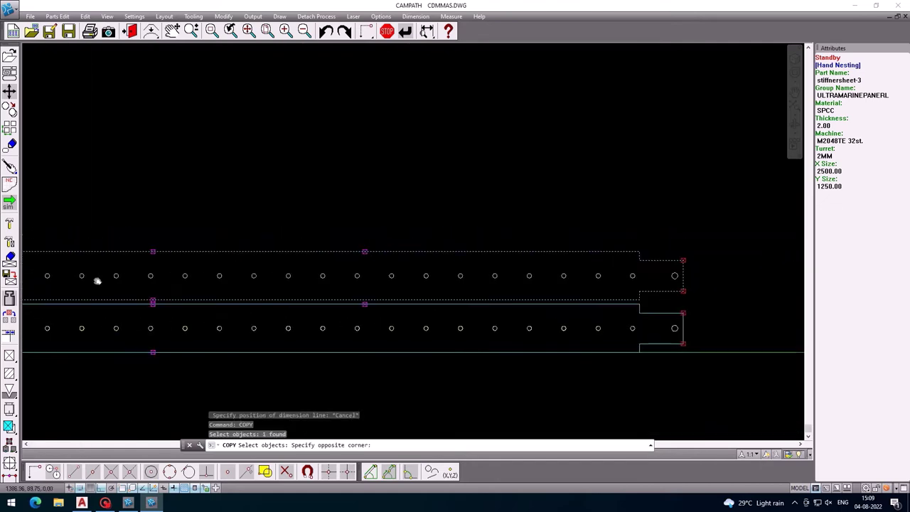
{"action": "left_click", "coordinate": [690, 284]}
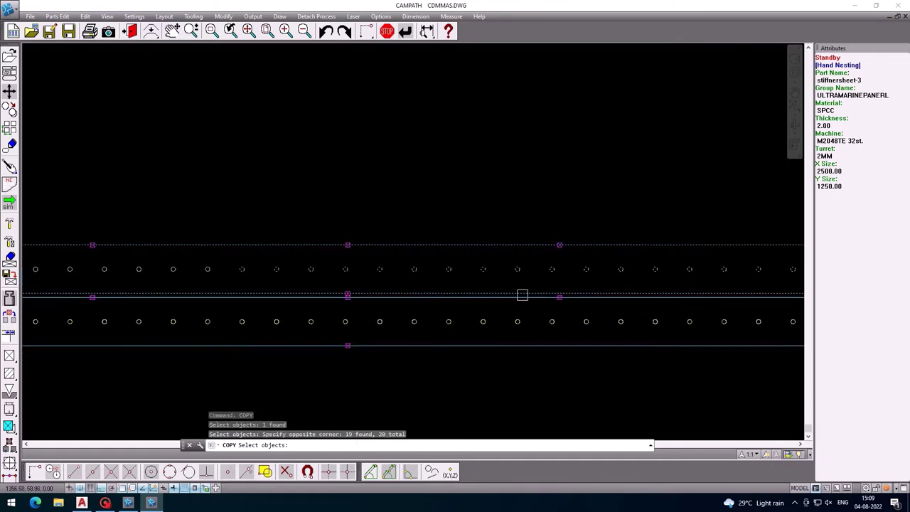
Add the right-hand and middle hole groups of the strip to the copy set with several windows
{"action": "scroll", "coordinate": [483, 299], "scroll_direction": "up", "scroll_amount": 4}
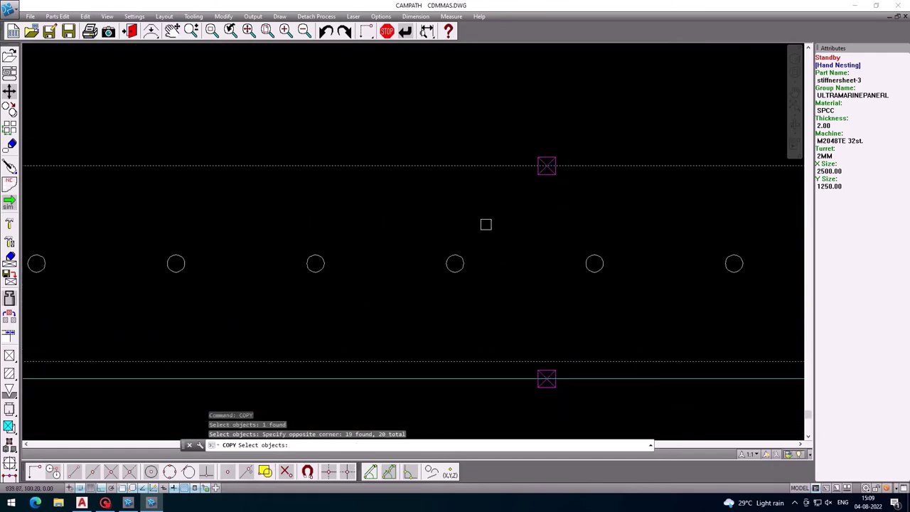
{"action": "scroll", "coordinate": [481, 236], "scroll_direction": "down", "scroll_amount": 4}
{"action": "left_click", "coordinate": [774, 282]}
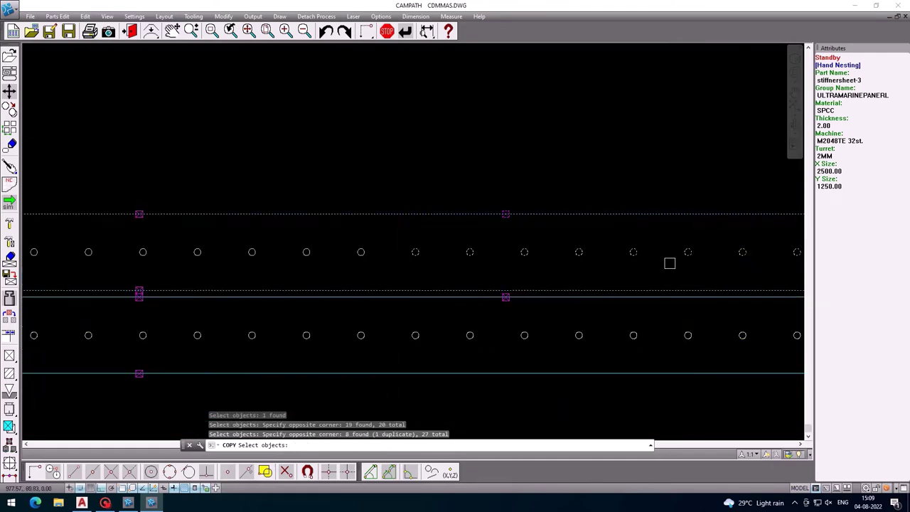
{"action": "left_click", "coordinate": [403, 166]}
{"action": "left_click", "coordinate": [682, 273]}
{"action": "middle_click_drag", "start_coordinate": [550, 278], "coordinate": [775, 300]}
{"action": "left_click", "coordinate": [395, 196]}
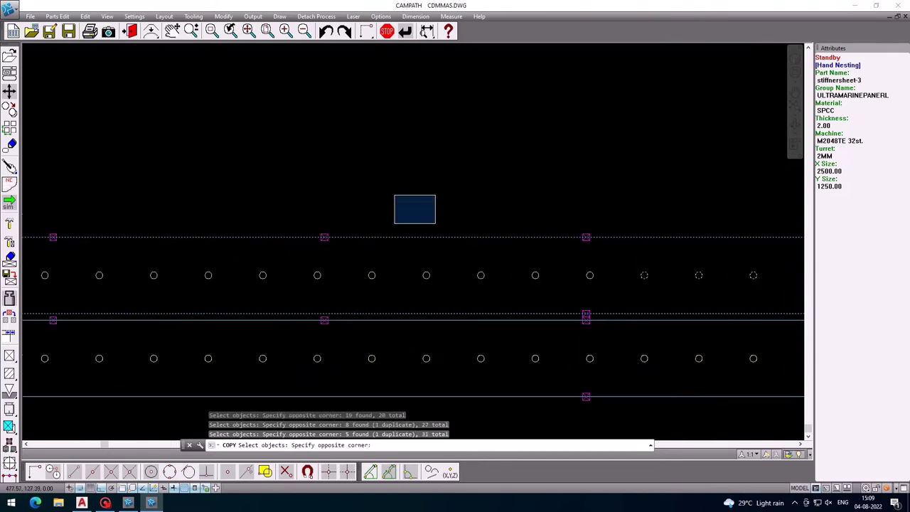
{"action": "left_click", "coordinate": [759, 312]}
{"action": "left_click", "coordinate": [370, 193]}
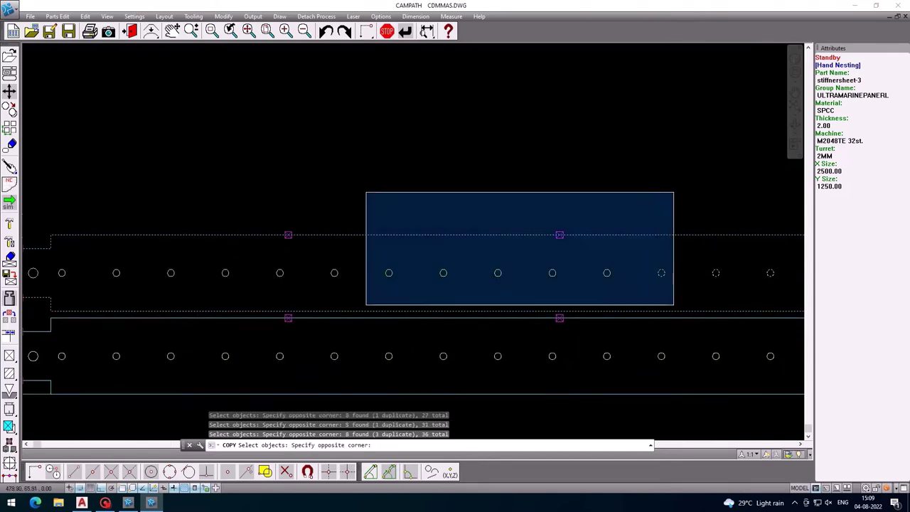
{"action": "left_click", "coordinate": [671, 305]}
{"action": "middle_click_drag", "start_coordinate": [549, 266], "coordinate": [759, 267]}
{"action": "left_click", "coordinate": [358, 215]}
{"action": "left_click", "coordinate": [714, 301]}
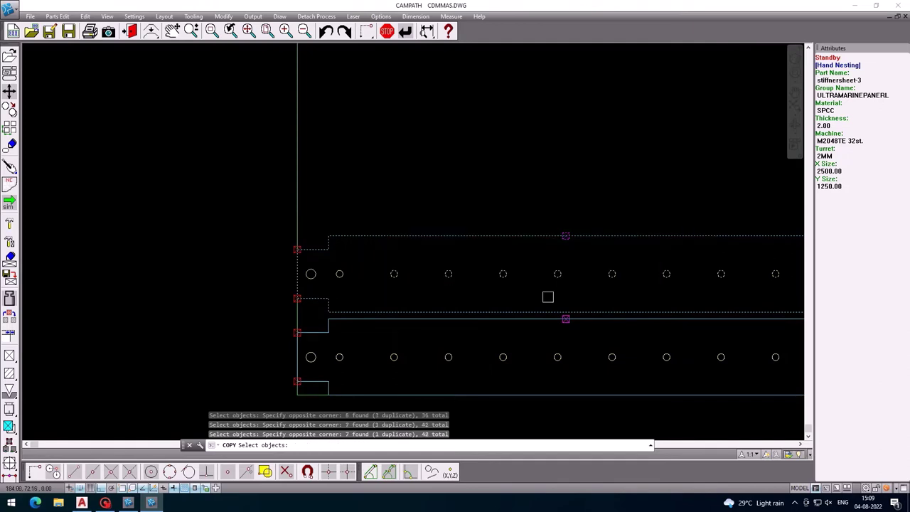
Include the holes at the strip's left end, completing the 50-object selection
{"action": "scroll", "coordinate": [356, 281], "scroll_direction": "up", "scroll_amount": 3}
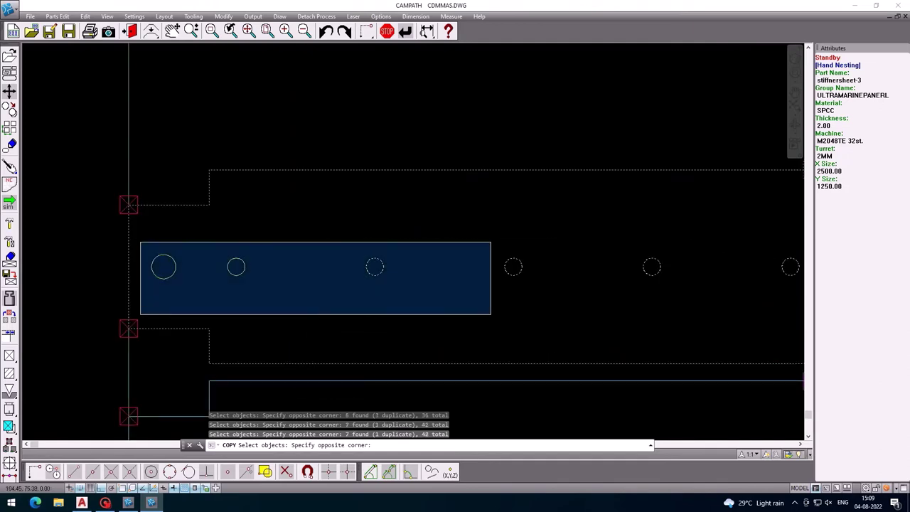
{"action": "left_click", "coordinate": [493, 315]}
{"action": "scroll", "coordinate": [519, 319], "scroll_direction": "down", "scroll_amount": 2}
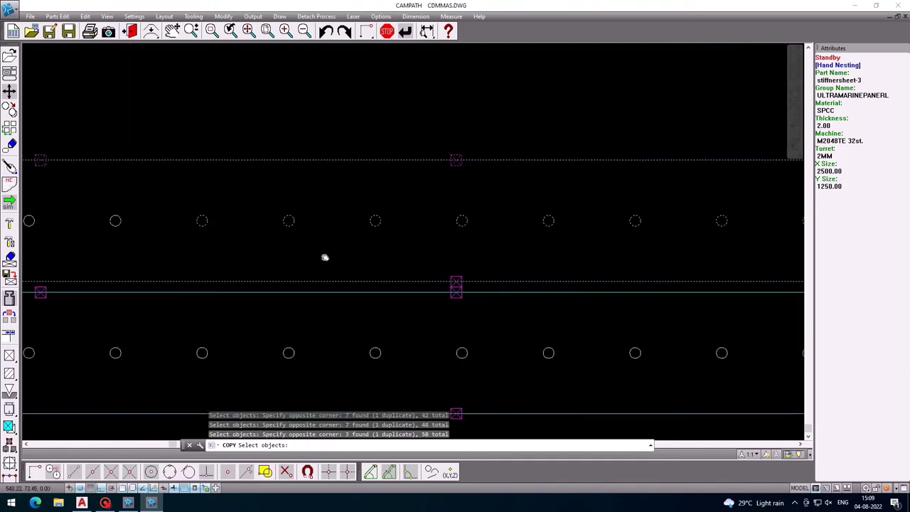
{"action": "scroll", "coordinate": [480, 246], "scroll_direction": "up", "scroll_amount": 2}
{"action": "scroll", "coordinate": [588, 250], "scroll_direction": "down", "scroll_amount": 2}
{"action": "middle_click_drag", "start_coordinate": [588, 250], "coordinate": [401, 244]}
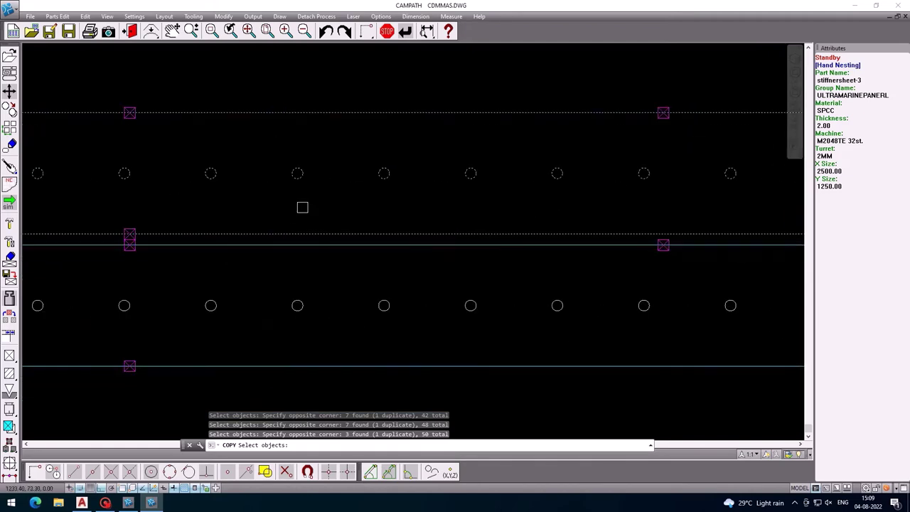
{"action": "scroll", "coordinate": [616, 211], "scroll_direction": "up", "scroll_amount": 2}
{"action": "scroll", "coordinate": [699, 230], "scroll_direction": "down", "scroll_amount": 2}
{"action": "scroll", "coordinate": [503, 224], "scroll_direction": "down", "scroll_amount": 1}
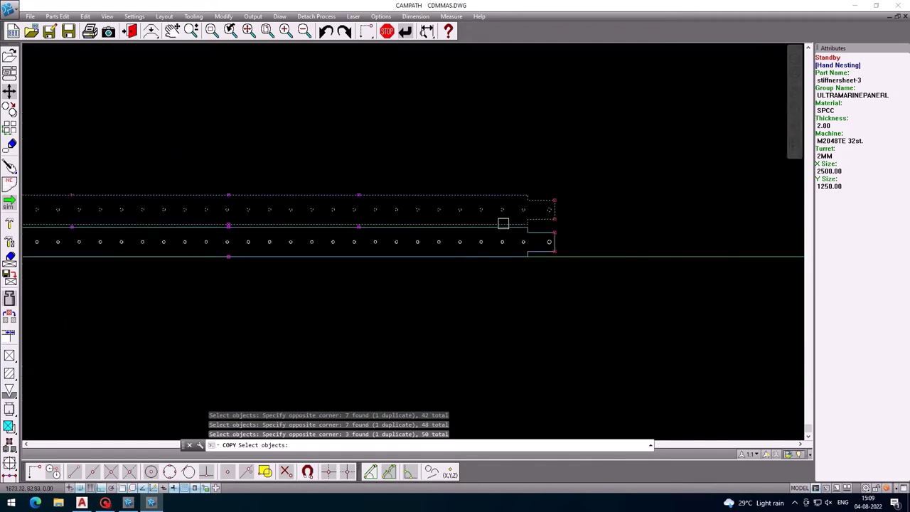
{"action": "scroll", "coordinate": [502, 223], "scroll_direction": "down", "scroll_amount": 2}
{"action": "scroll", "coordinate": [469, 274], "scroll_direction": "up", "scroll_amount": 3}
{"action": "scroll", "coordinate": [469, 274], "scroll_direction": "up", "scroll_amount": 1}
{"action": "scroll", "coordinate": [252, 241], "scroll_direction": "up", "scroll_amount": 2}
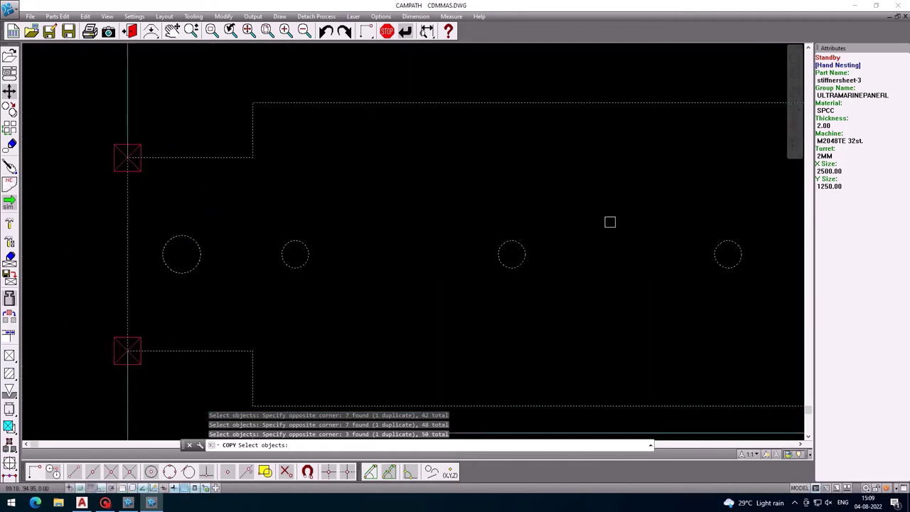
{"action": "scroll", "coordinate": [502, 229], "scroll_direction": "down", "scroll_amount": 2}
Confirm the selection, use the strip's left corner as base, and place the first copy directly above
{"action": "key", "text": "Return"}
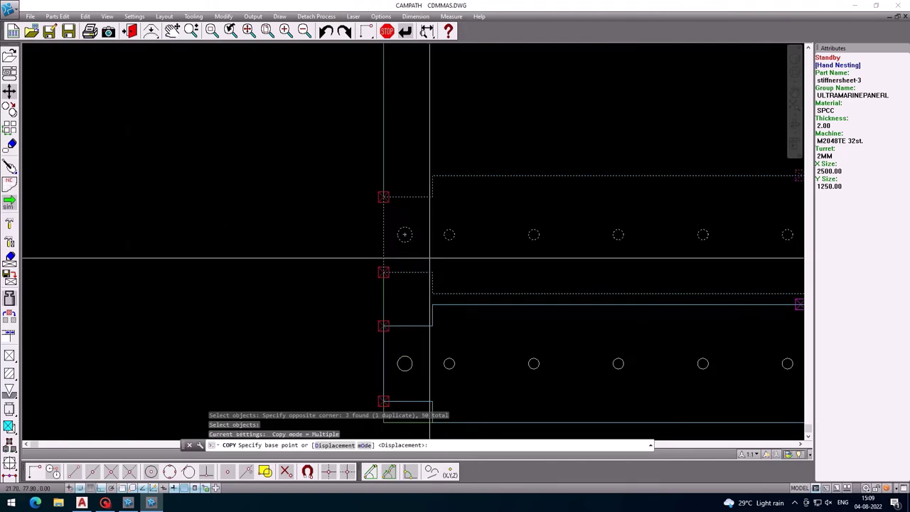
{"action": "left_click", "coordinate": [433, 304]}
{"action": "scroll", "coordinate": [433, 175], "scroll_direction": "up", "scroll_amount": 3}
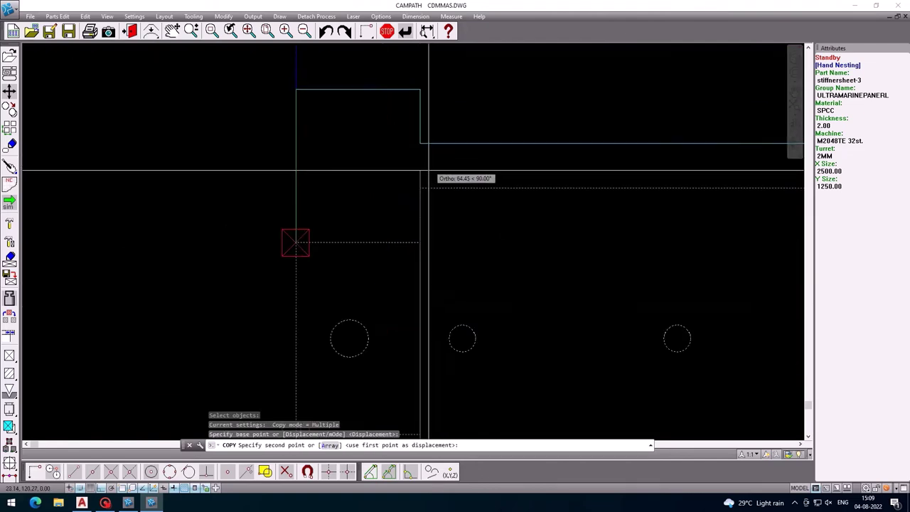
{"action": "left_click", "coordinate": [419, 187]}
{"action": "scroll", "coordinate": [416, 155], "scroll_direction": "down", "scroll_amount": 4}
{"action": "scroll", "coordinate": [421, 192], "scroll_direction": "up", "scroll_amount": 3}
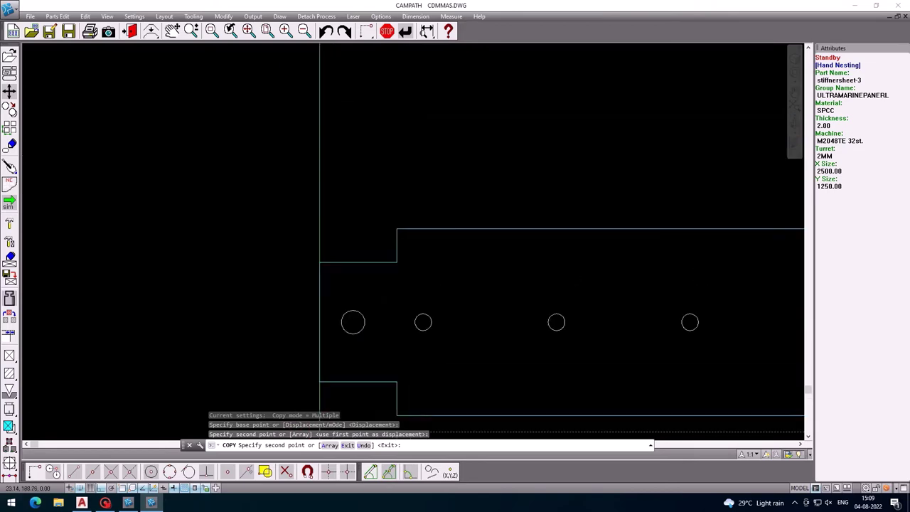
{"action": "scroll", "coordinate": [397, 185], "scroll_direction": "down", "scroll_amount": 1}
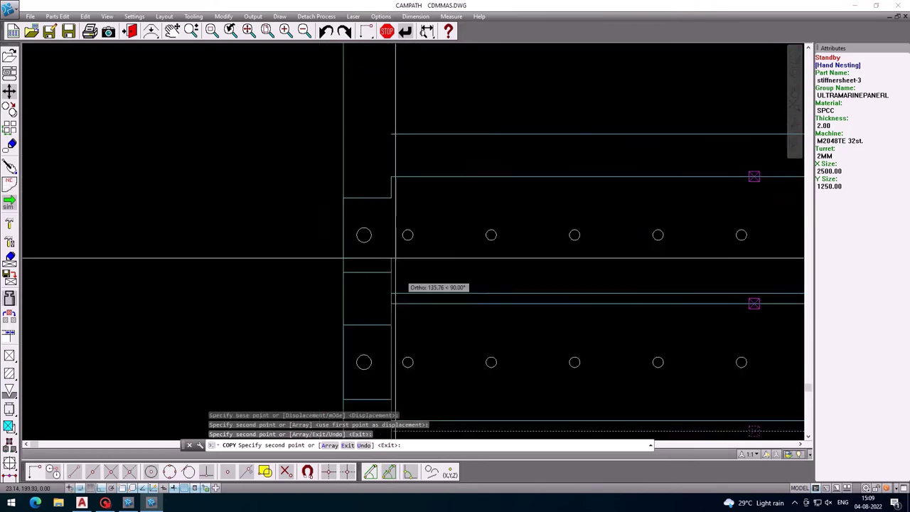
{"action": "scroll", "coordinate": [396, 213], "scroll_direction": "up", "scroll_amount": 2}
{"action": "scroll", "coordinate": [382, 161], "scroll_direction": "down", "scroll_amount": 5}
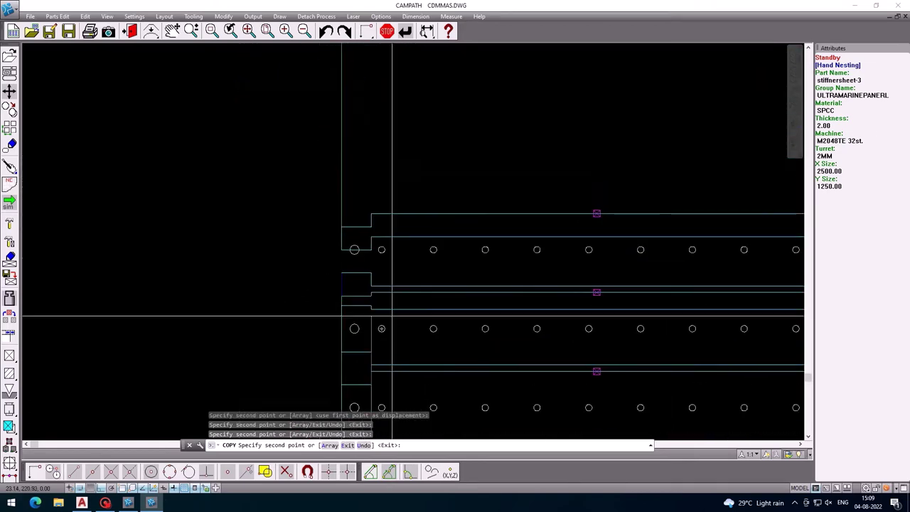
{"action": "scroll", "coordinate": [370, 214], "scroll_direction": "up", "scroll_amount": 1}
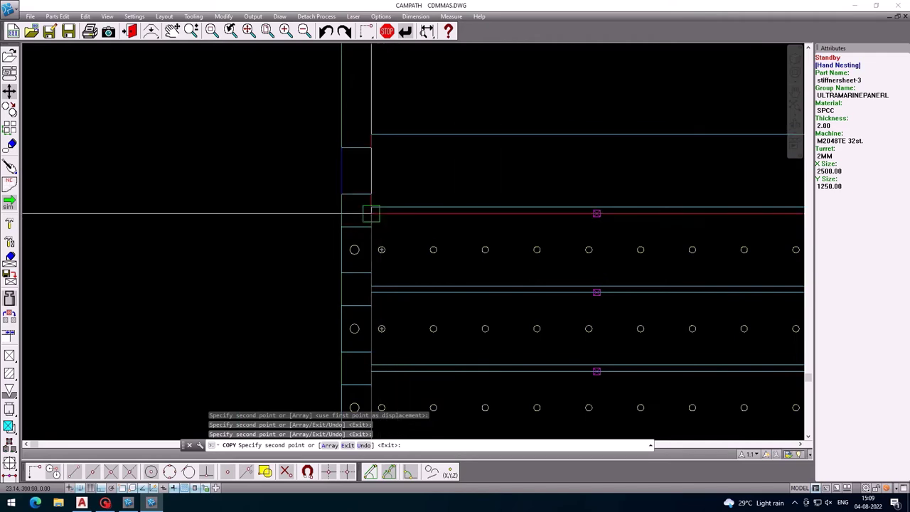
Stack further strip copies up to the sheet's top edge, then end copying with Esc
{"action": "mouse_move", "coordinate": [371, 213]}
{"action": "middle_mouse_down"}
{"action": "mouse_move", "coordinate": [366, 256]}
{"action": "mouse_move", "coordinate": [365, 246]}
{"action": "middle_mouse_up"}
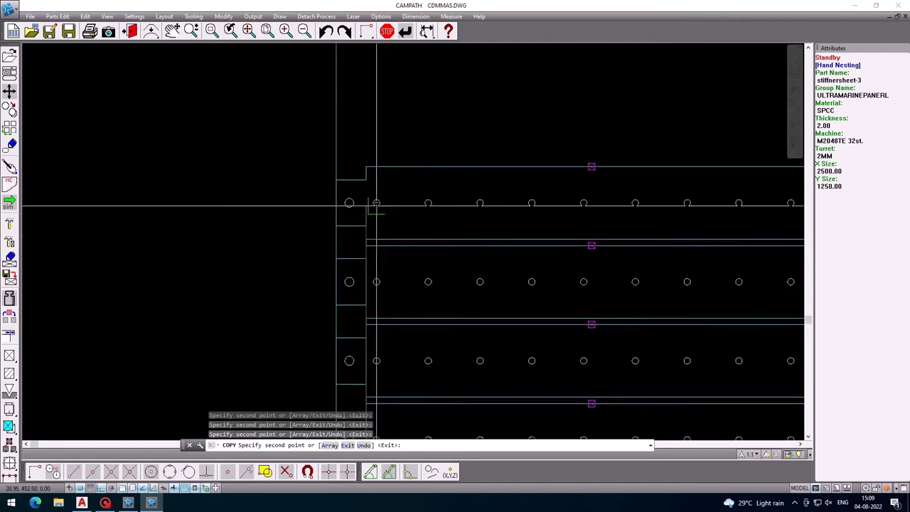
{"action": "middle_click_drag", "start_coordinate": [376, 206], "coordinate": [361, 276]}
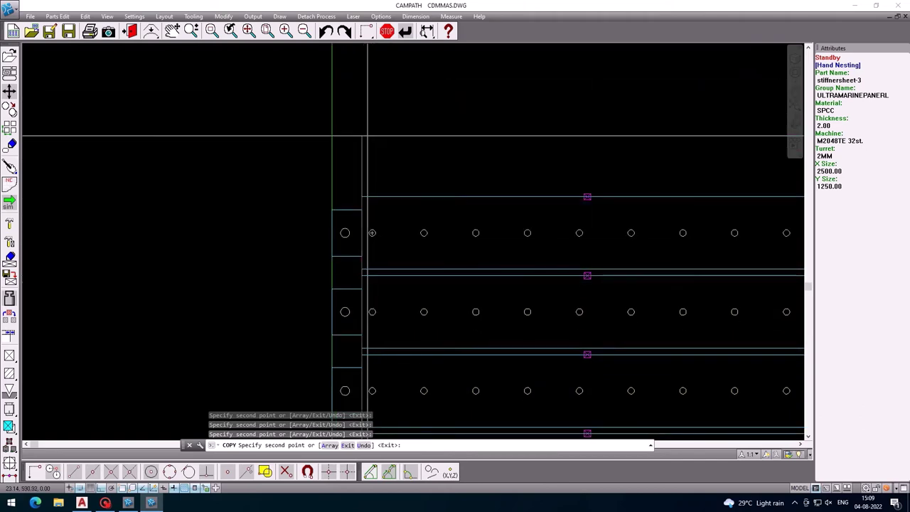
{"action": "middle_click_drag", "start_coordinate": [368, 136], "coordinate": [369, 305]}
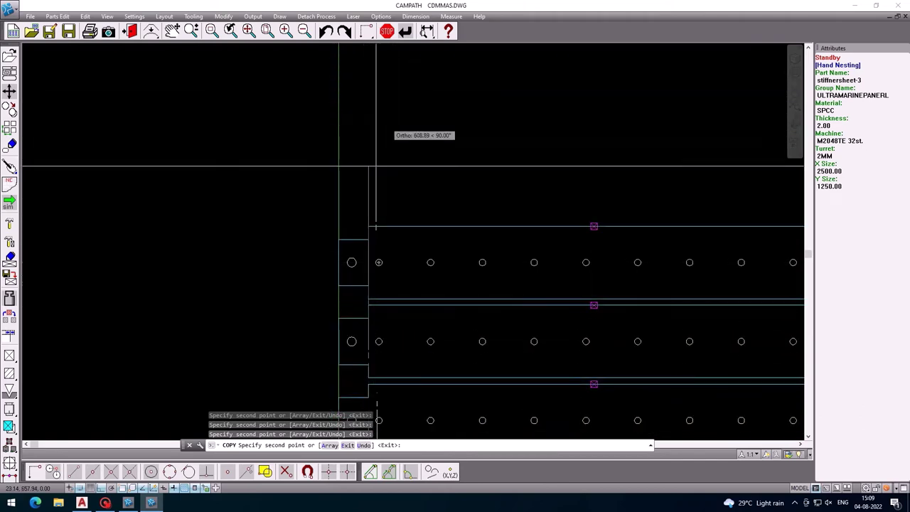
{"action": "middle_click_drag", "start_coordinate": [369, 147], "coordinate": [369, 140]}
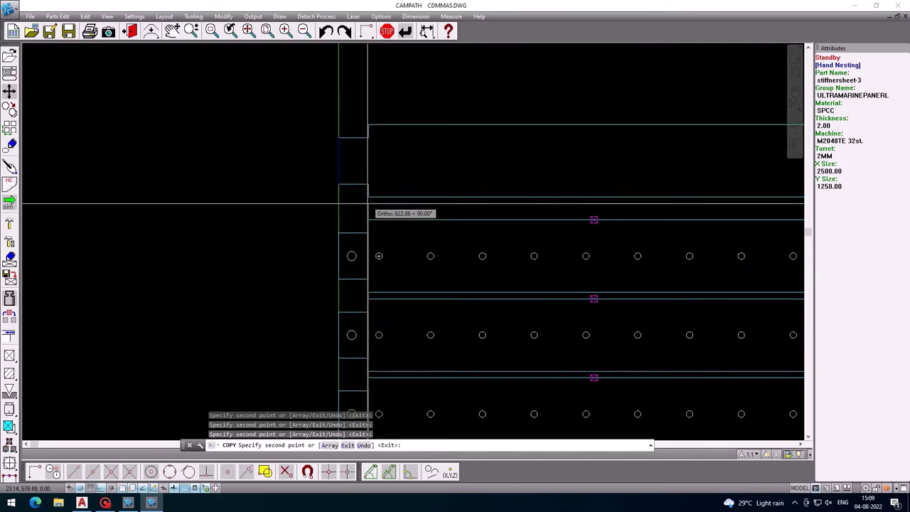
{"action": "mouse_move", "coordinate": [368, 219]}
{"action": "middle_mouse_down"}
{"action": "mouse_move", "coordinate": [361, 121]}
{"action": "mouse_move", "coordinate": [393, 227]}
{"action": "middle_mouse_up"}
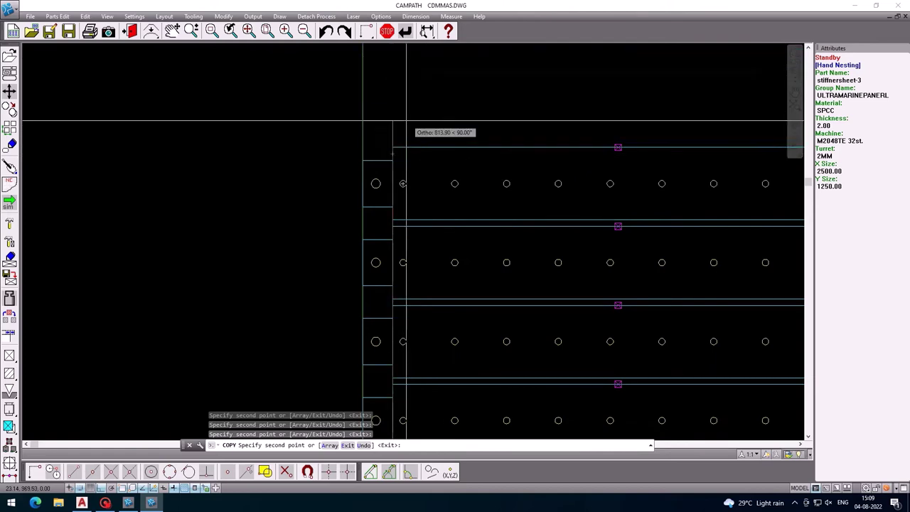
{"action": "scroll", "coordinate": [393, 147], "scroll_direction": "up", "scroll_amount": 5}
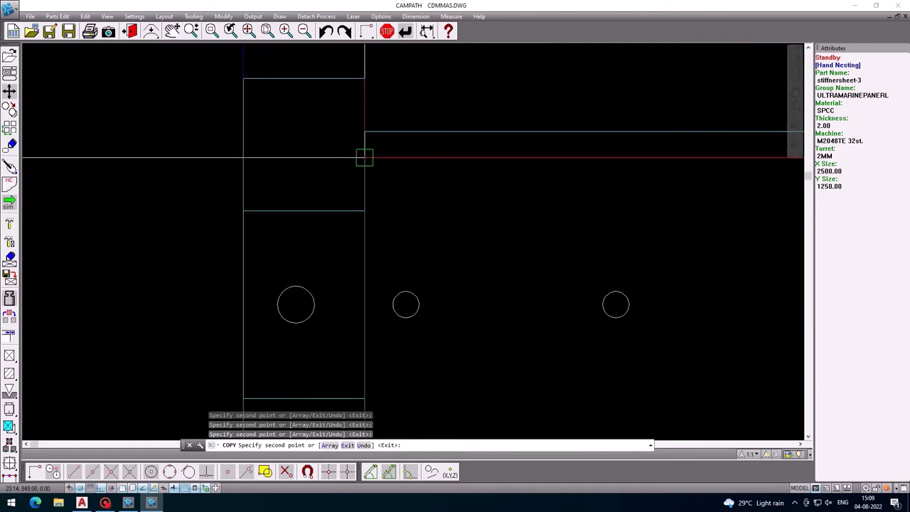
{"action": "scroll", "coordinate": [364, 156], "scroll_direction": "down", "scroll_amount": 6}
{"action": "scroll", "coordinate": [379, 202], "scroll_direction": "up", "scroll_amount": 1}
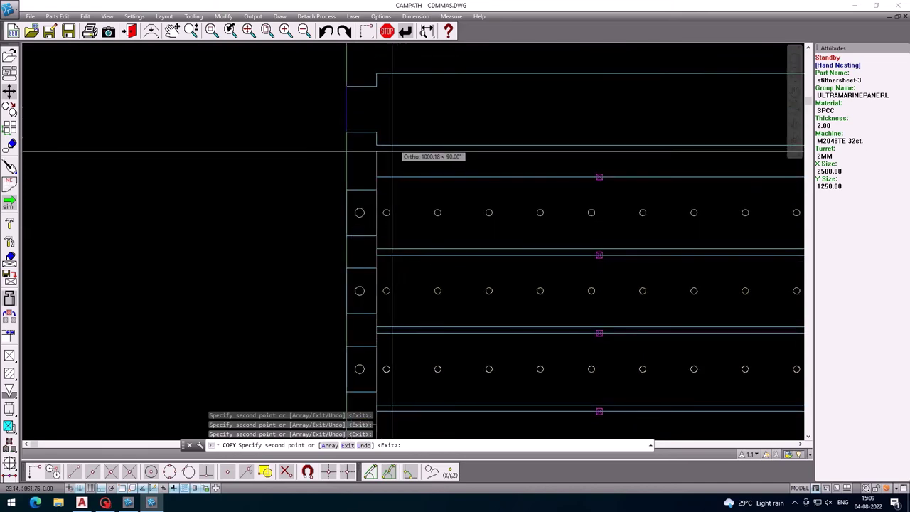
{"action": "mouse_move", "coordinate": [400, 161]}
{"action": "middle_mouse_down"}
{"action": "mouse_move", "coordinate": [400, 175]}
{"action": "mouse_move", "coordinate": [388, 148]}
{"action": "middle_mouse_up"}
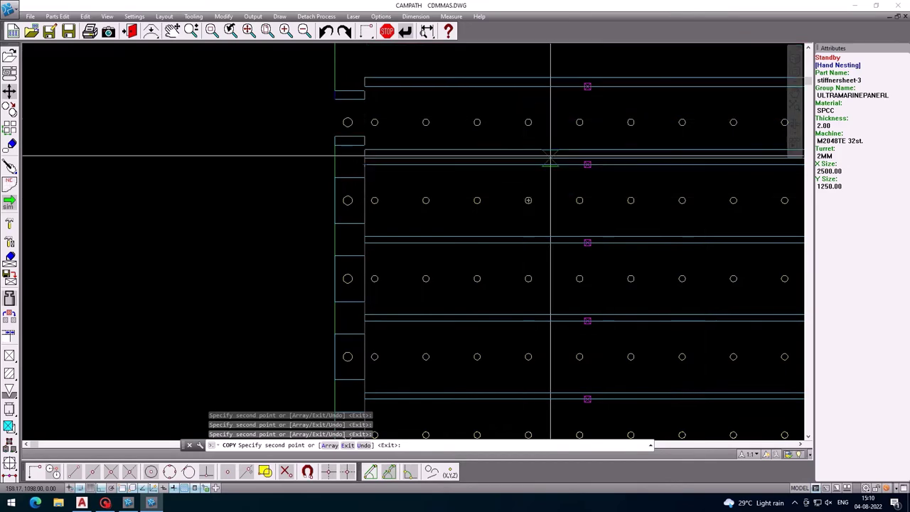
{"action": "middle_click_drag", "start_coordinate": [630, 172], "coordinate": [671, 264]}
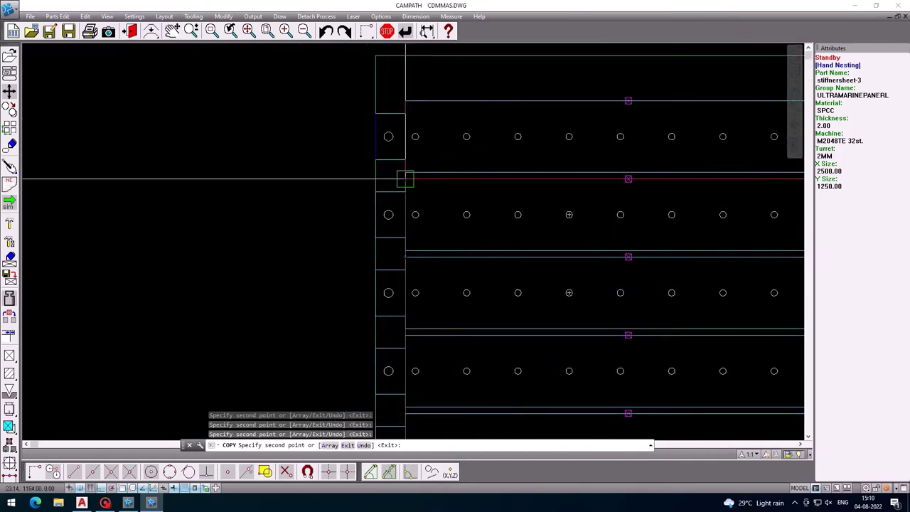
{"action": "key", "text": "Escape"}
{"action": "scroll", "coordinate": [405, 185], "scroll_direction": "down", "scroll_amount": 3}
Run AUTTOL auto-tooling on the stacked strips, accepting the no-forming and duplicate-processing notices
{"action": "scroll", "coordinate": [491, 213], "scroll_direction": "down", "scroll_amount": 1}
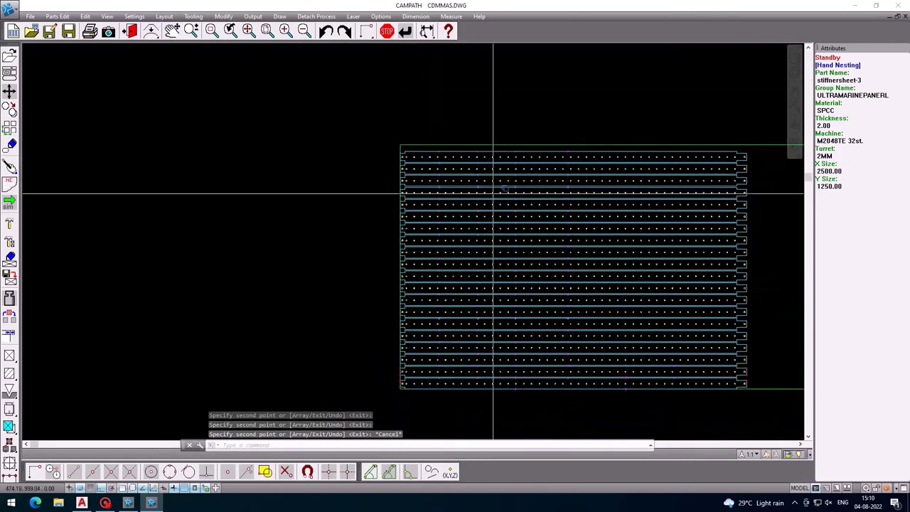
{"action": "middle_click_drag", "start_coordinate": [492, 214], "coordinate": [402, 213]}
{"action": "scroll", "coordinate": [396, 165], "scroll_direction": "up", "scroll_amount": 3}
{"action": "scroll", "coordinate": [396, 169], "scroll_direction": "down", "scroll_amount": 5}
{"action": "middle_click_drag", "start_coordinate": [543, 207], "coordinate": [436, 166]}
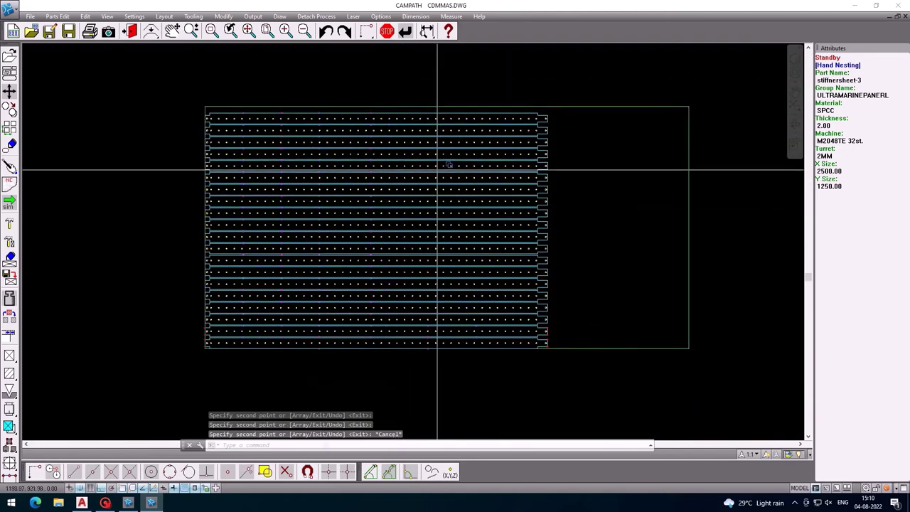
{"action": "scroll", "coordinate": [437, 166], "scroll_direction": "up", "scroll_amount": 5}
{"action": "scroll", "coordinate": [429, 191], "scroll_direction": "down", "scroll_amount": 6}
{"action": "scroll", "coordinate": [424, 191], "scroll_direction": "up", "scroll_amount": 2}
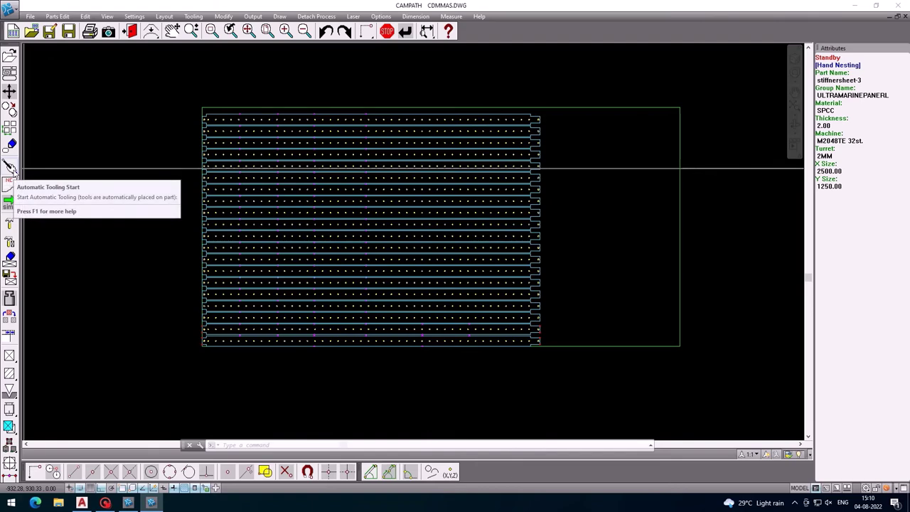
{"action": "left_click", "coordinate": [11, 169]}
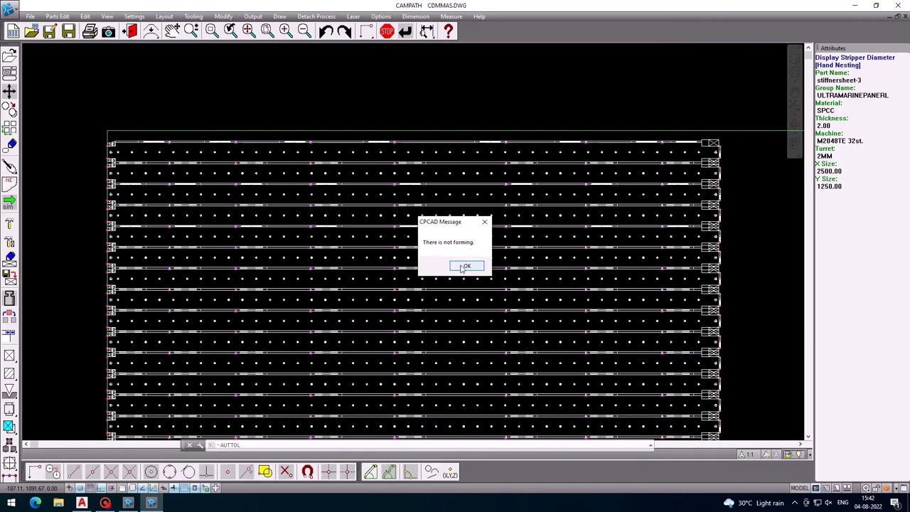
{"action": "left_click", "coordinate": [463, 267]}
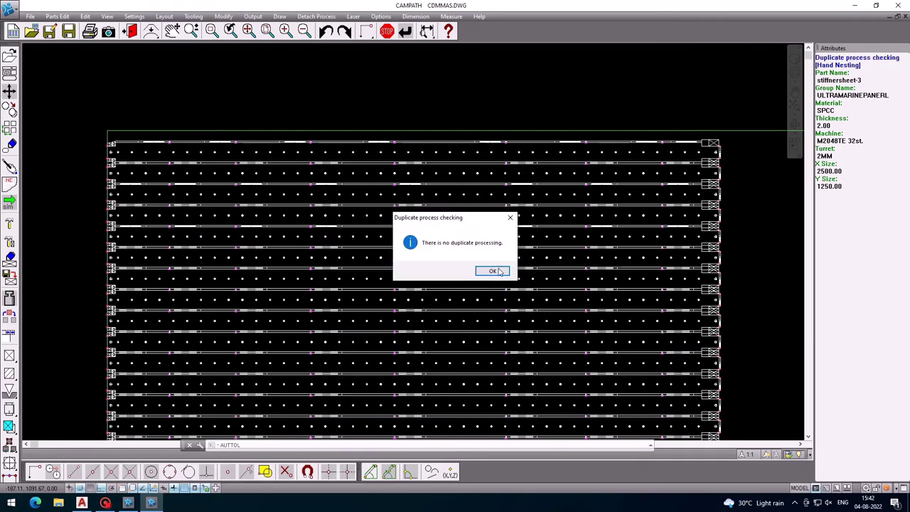
{"action": "left_click", "coordinate": [493, 271]}
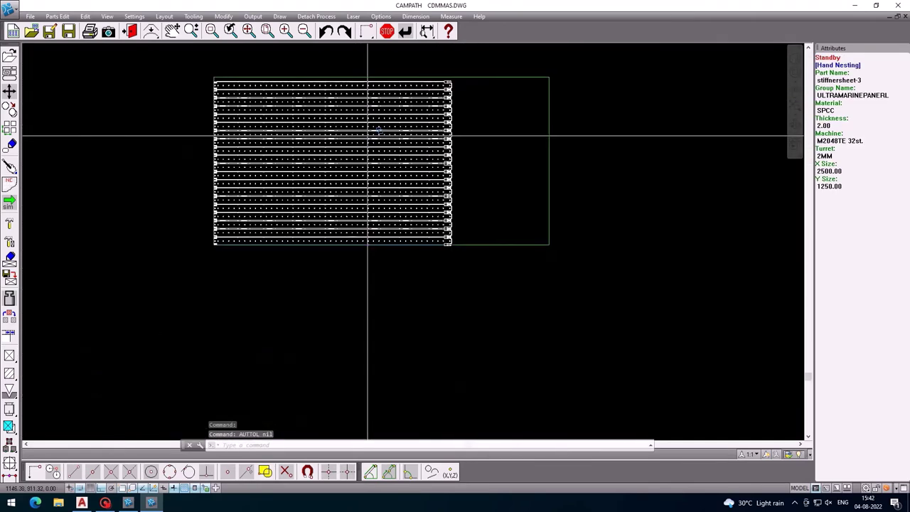
{"action": "scroll", "coordinate": [429, 187], "scroll_direction": "down", "scroll_amount": 2}
{"action": "scroll", "coordinate": [420, 189], "scroll_direction": "up", "scroll_amount": 4}
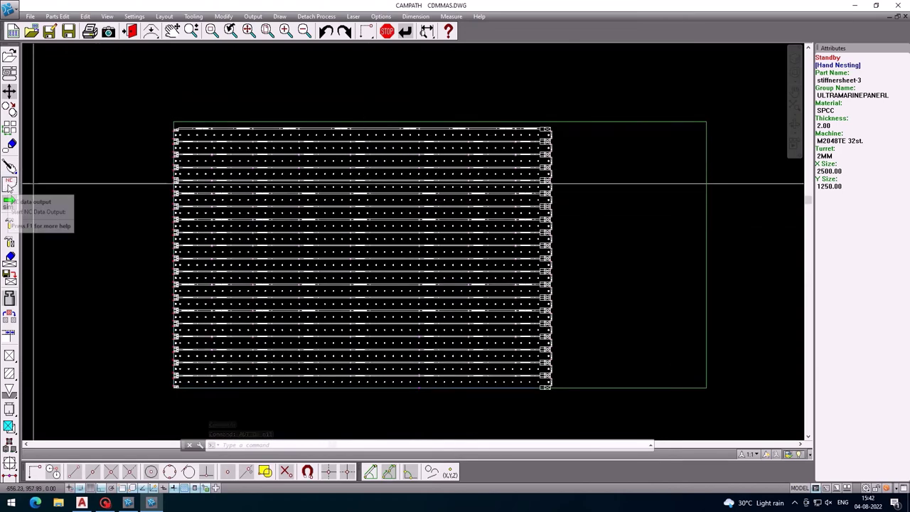
Output NC data as Complete Part without Repositioning, save it as stiffnersheet-3, and open it in NCE
{"action": "left_click", "coordinate": [9, 184]}
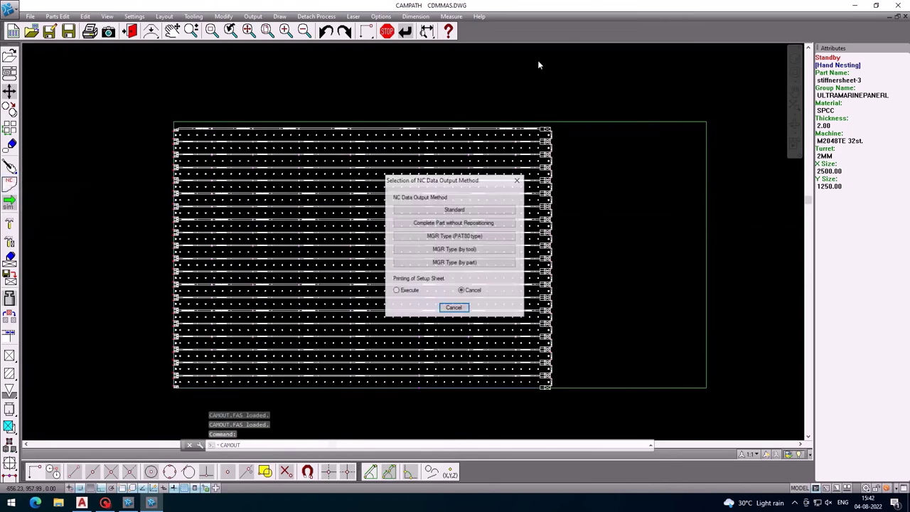
{"action": "left_click", "coordinate": [434, 211]}
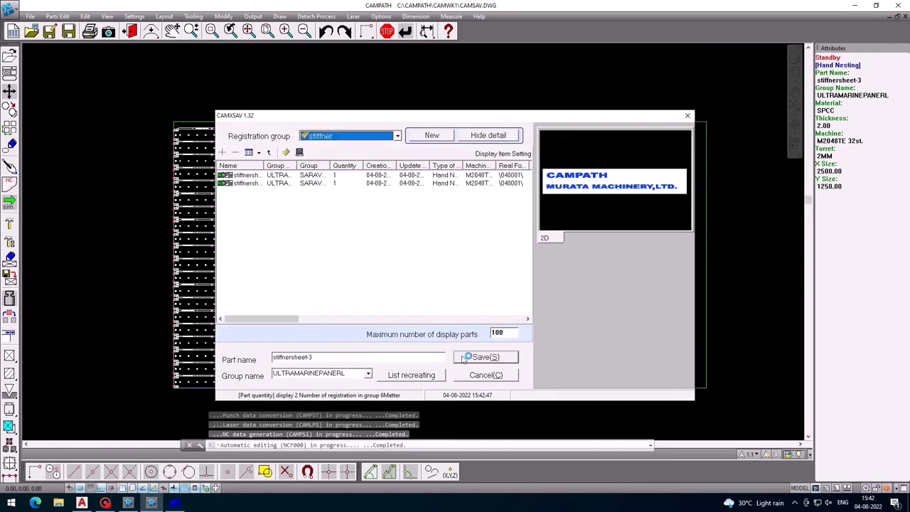
{"action": "left_click", "coordinate": [466, 357]}
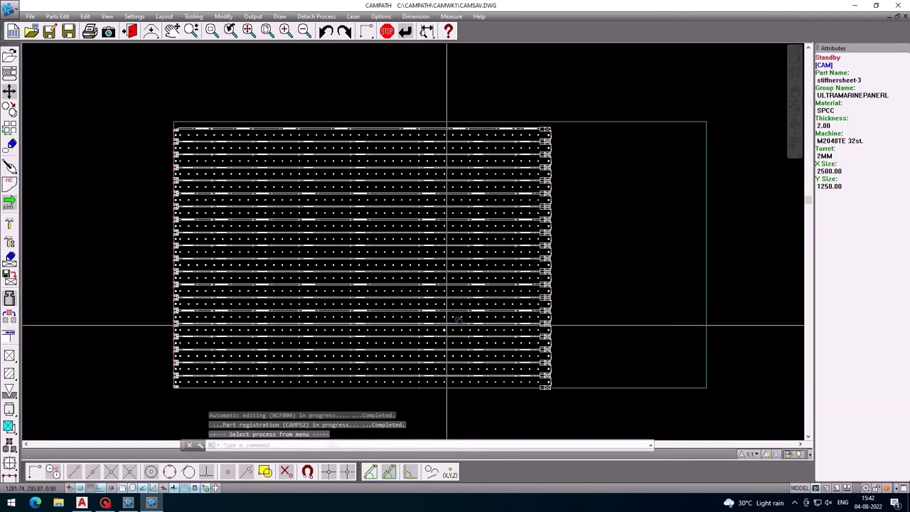
{"action": "left_click", "coordinate": [8, 205]}
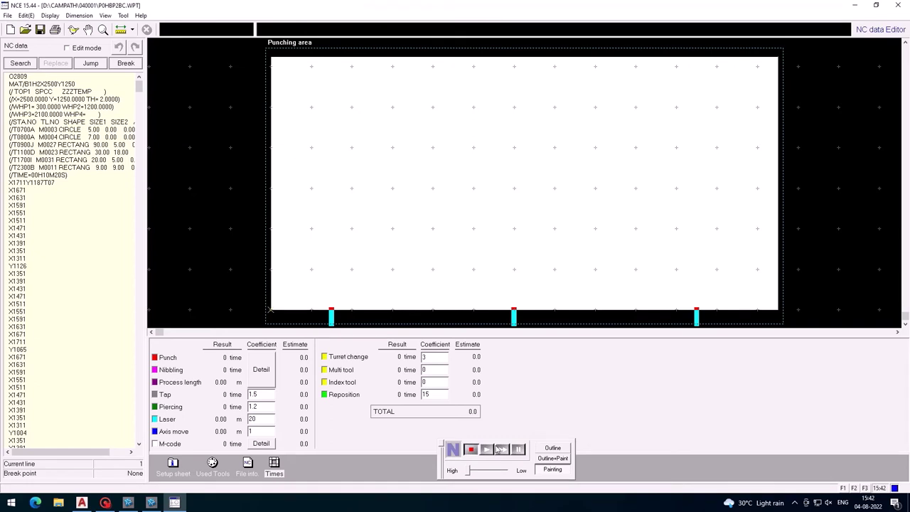
Play the punching simulation through to 1640 punches and a 570.6 estimated total, zooming to follow it
{"action": "left_click", "coordinate": [496, 449]}
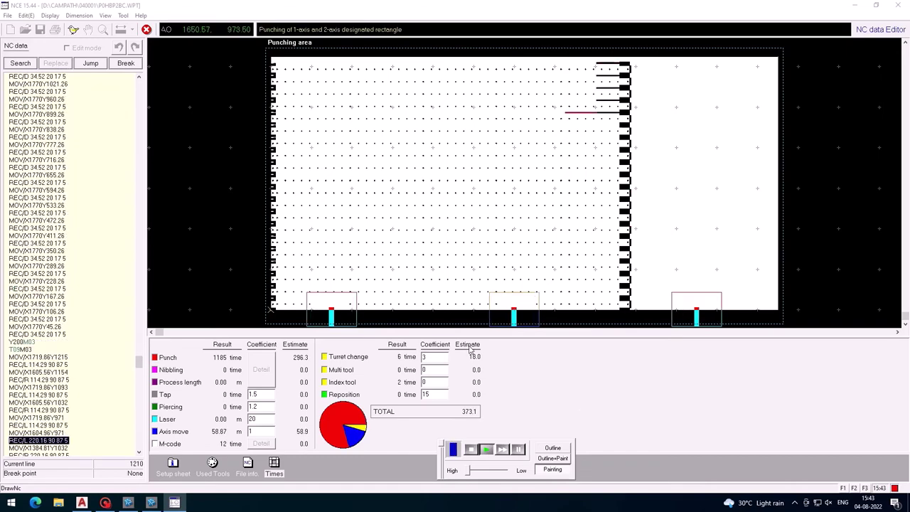
{"action": "scroll", "coordinate": [280, 205], "scroll_direction": "up", "scroll_amount": 2}
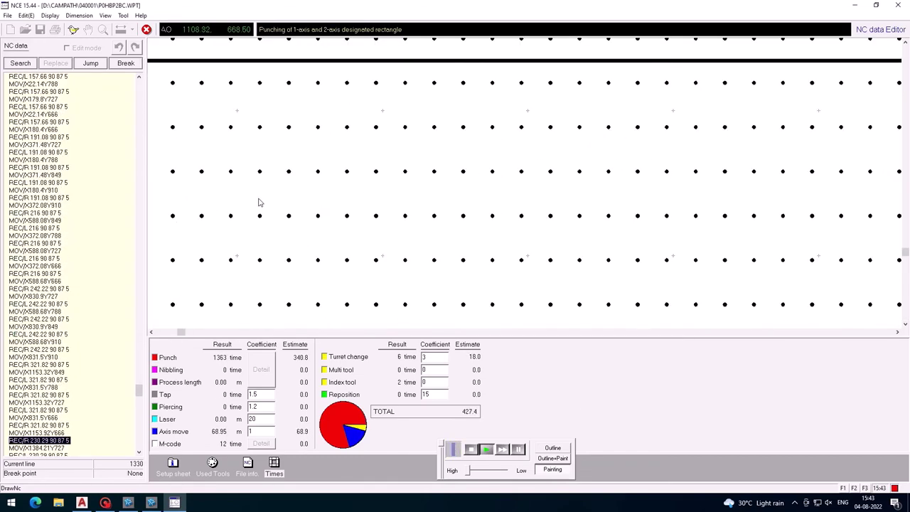
{"action": "scroll", "coordinate": [258, 201], "scroll_direction": "up", "scroll_amount": 2}
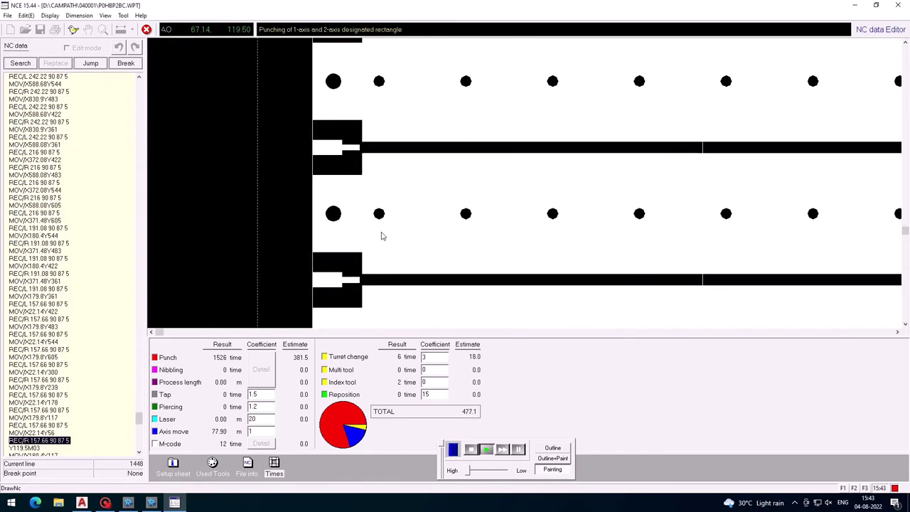
{"action": "scroll", "coordinate": [285, 213], "scroll_direction": "down", "scroll_amount": 2}
{"action": "scroll", "coordinate": [249, 203], "scroll_direction": "up", "scroll_amount": 1}
{"action": "scroll", "coordinate": [346, 210], "scroll_direction": "down", "scroll_amount": 2}
{"action": "scroll", "coordinate": [335, 242], "scroll_direction": "down", "scroll_amount": 1}
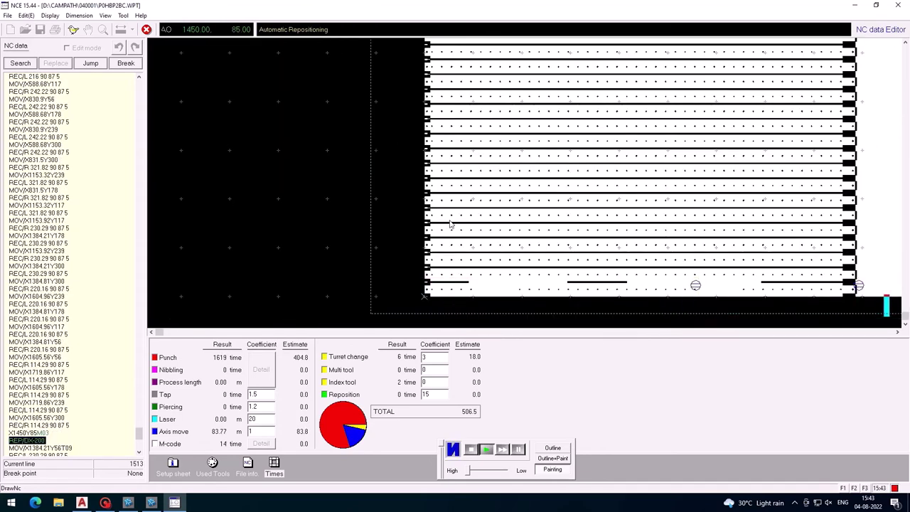
{"action": "scroll", "coordinate": [325, 272], "scroll_direction": "down", "scroll_amount": 2}
{"action": "scroll", "coordinate": [384, 256], "scroll_direction": "down", "scroll_amount": 1}
{"action": "scroll", "coordinate": [439, 232], "scroll_direction": "up", "scroll_amount": 1}
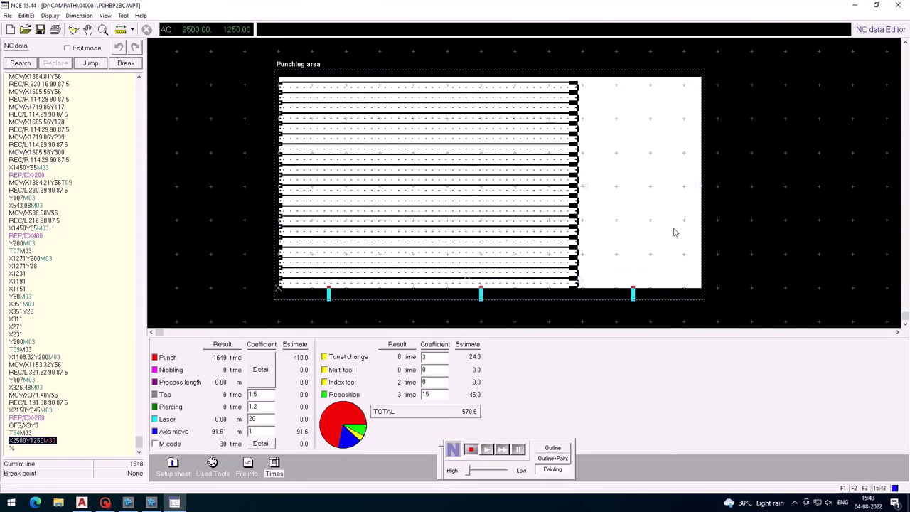
Replay the punching simulation from the start and zoom around the punched strips
{"action": "left_click", "coordinate": [492, 453]}
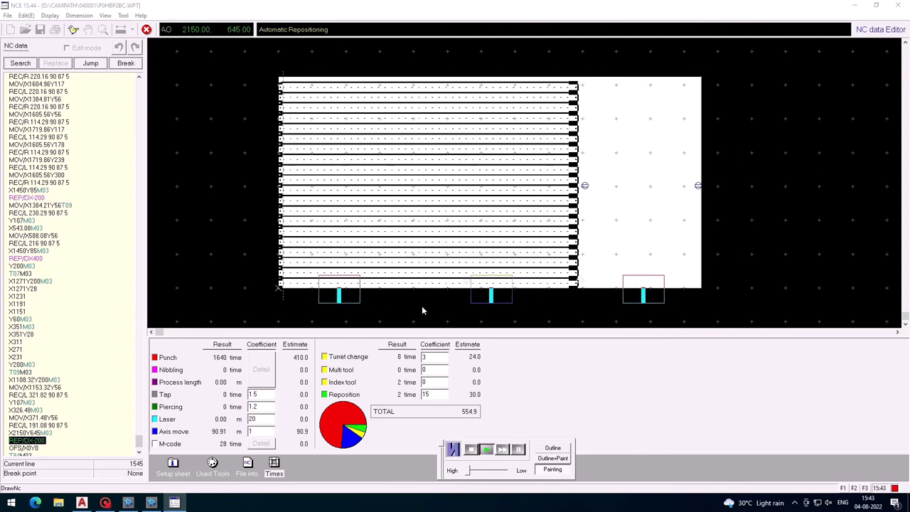
{"action": "scroll", "coordinate": [539, 180], "scroll_direction": "up", "scroll_amount": 3}
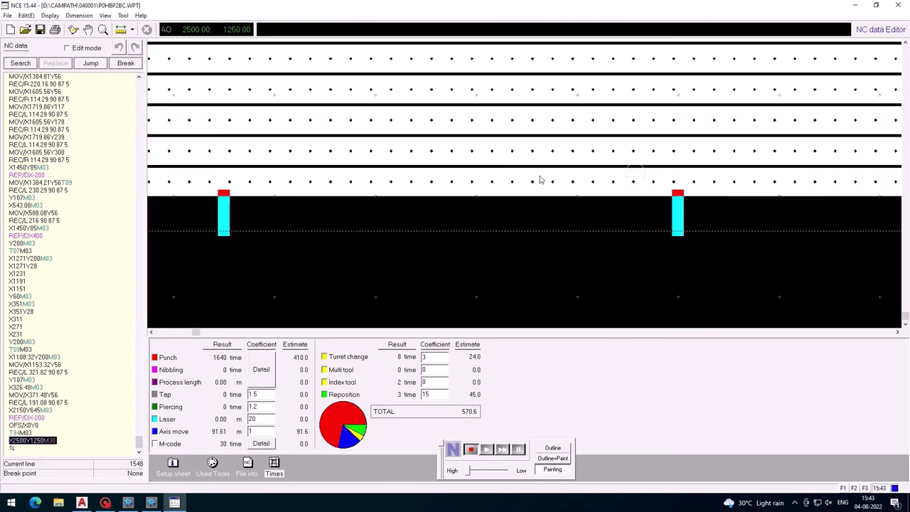
{"action": "scroll", "coordinate": [539, 180], "scroll_direction": "up", "scroll_amount": 2}
{"action": "scroll", "coordinate": [540, 177], "scroll_direction": "up", "scroll_amount": 1}
{"action": "scroll", "coordinate": [442, 200], "scroll_direction": "up", "scroll_amount": 2}
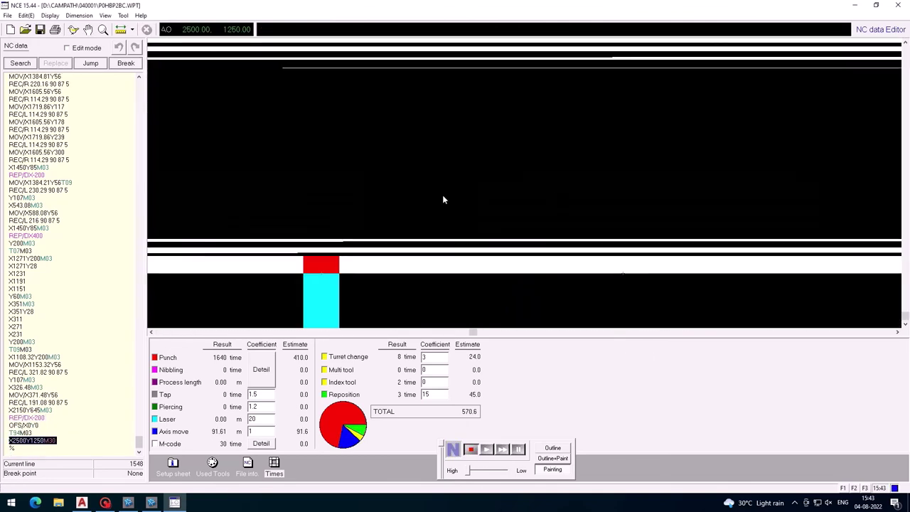
{"action": "scroll", "coordinate": [443, 200], "scroll_direction": "down", "scroll_amount": 3}
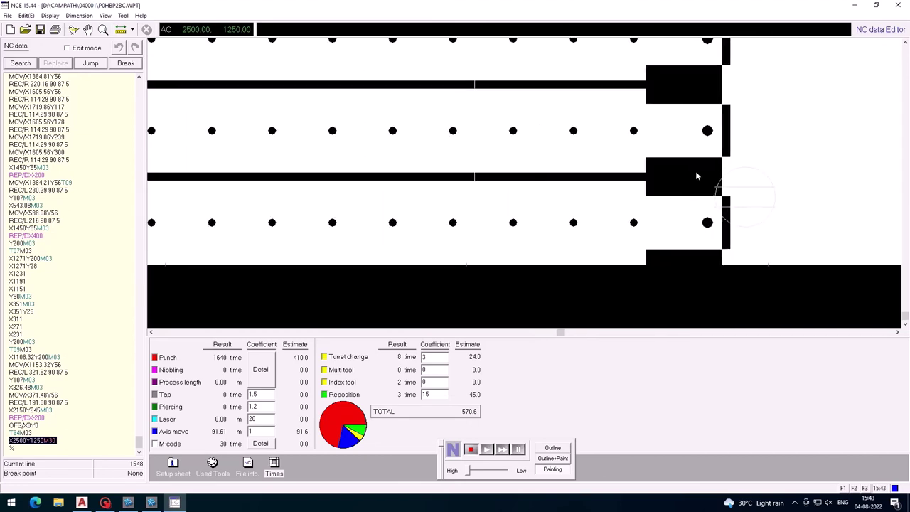
{"action": "scroll", "coordinate": [694, 176], "scroll_direction": "down", "scroll_amount": 1}
{"action": "scroll", "coordinate": [679, 179], "scroll_direction": "down", "scroll_amount": 1}
{"action": "scroll", "coordinate": [665, 182], "scroll_direction": "down", "scroll_amount": 1}
{"action": "scroll", "coordinate": [653, 185], "scroll_direction": "down", "scroll_amount": 1}
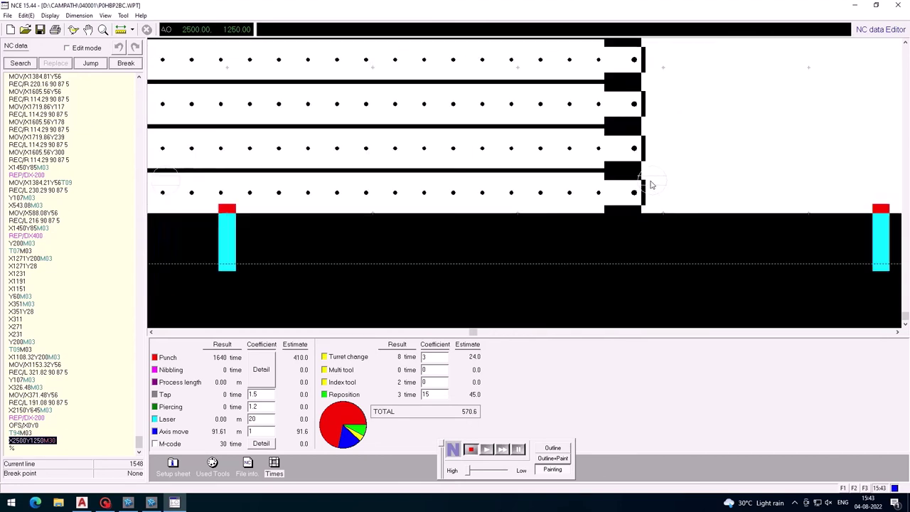
{"action": "scroll", "coordinate": [626, 192], "scroll_direction": "up", "scroll_amount": 1}
{"action": "scroll", "coordinate": [597, 206], "scroll_direction": "up", "scroll_amount": 2}
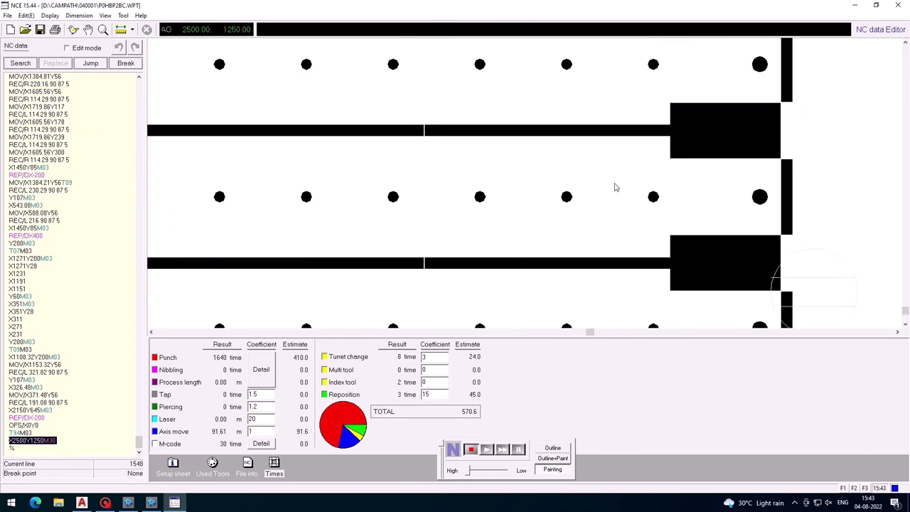
{"action": "scroll", "coordinate": [641, 196], "scroll_direction": "down", "scroll_amount": 2}
{"action": "scroll", "coordinate": [538, 175], "scroll_direction": "up", "scroll_amount": 5}
{"action": "scroll", "coordinate": [538, 177], "scroll_direction": "down", "scroll_amount": 4}
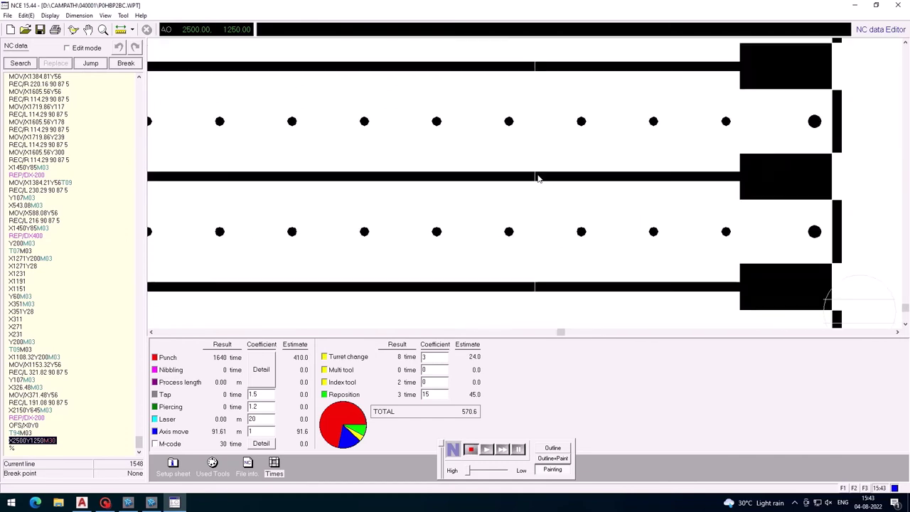
{"action": "scroll", "coordinate": [675, 202], "scroll_direction": "up", "scroll_amount": 1}
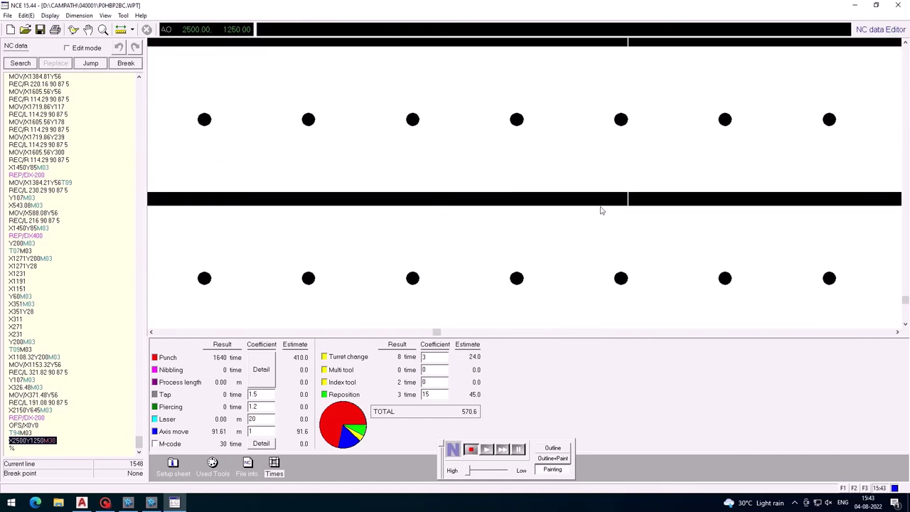
{"action": "scroll", "coordinate": [601, 210], "scroll_direction": "down", "scroll_amount": 1}
{"action": "scroll", "coordinate": [655, 244], "scroll_direction": "down", "scroll_amount": 2}
{"action": "scroll", "coordinate": [651, 286], "scroll_direction": "up", "scroll_amount": 3}
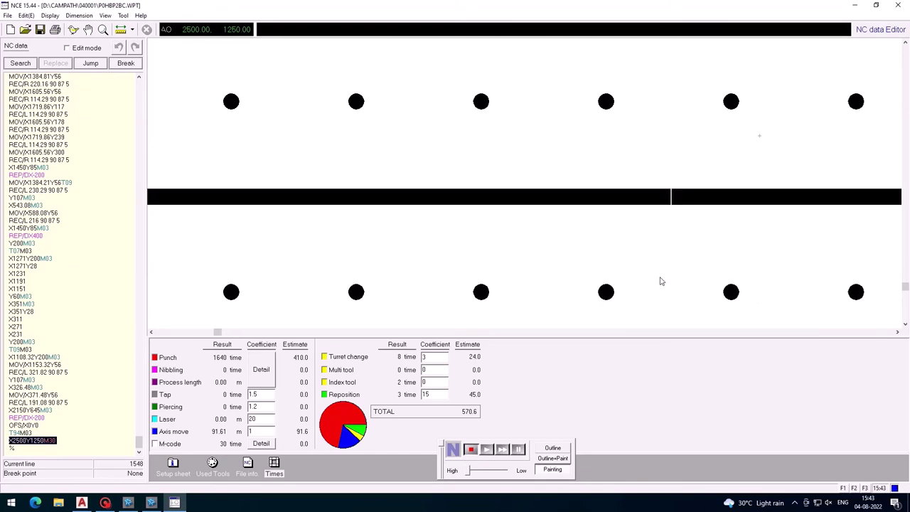
Finish inspecting the simulated sheet and close the NCE NC data editor
{"action": "scroll", "coordinate": [640, 235], "scroll_direction": "down", "scroll_amount": 1}
{"action": "scroll", "coordinate": [617, 214], "scroll_direction": "down", "scroll_amount": 1}
{"action": "scroll", "coordinate": [612, 242], "scroll_direction": "up", "scroll_amount": 2}
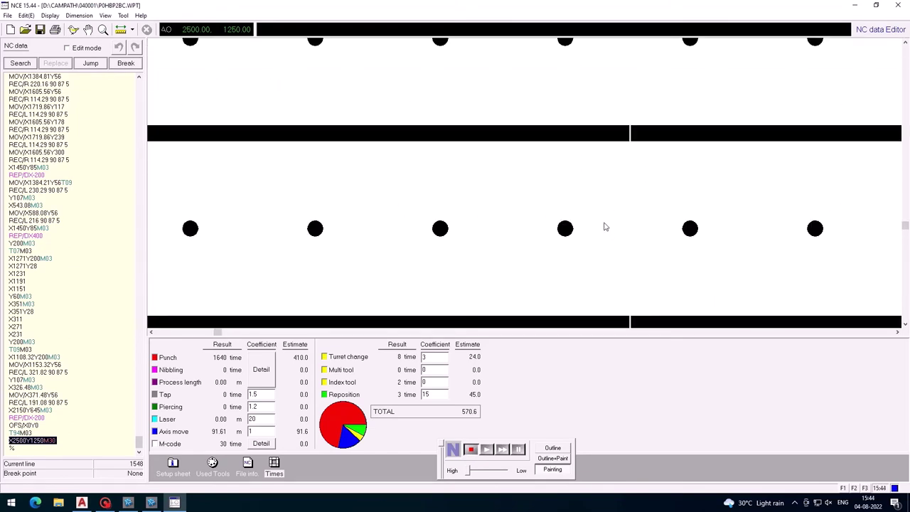
{"action": "scroll", "coordinate": [648, 185], "scroll_direction": "down", "scroll_amount": 1}
{"action": "scroll", "coordinate": [626, 185], "scroll_direction": "down", "scroll_amount": 3}
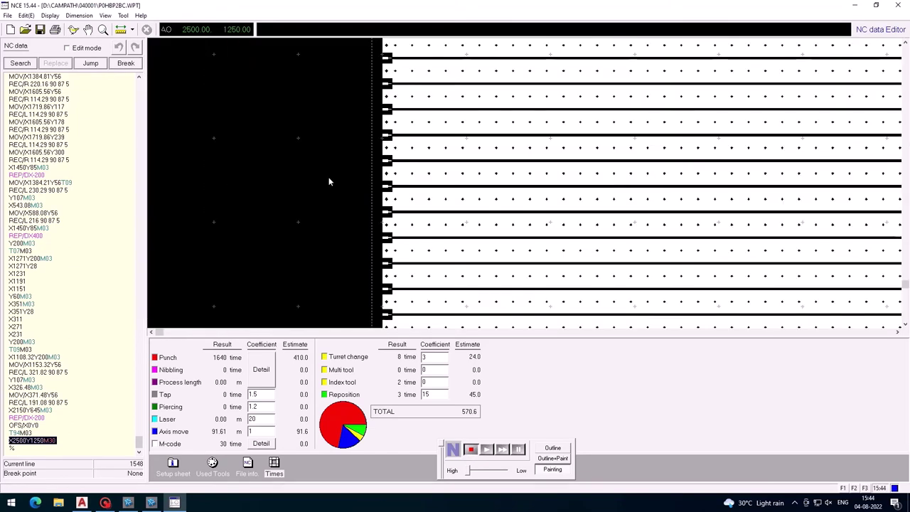
{"action": "scroll", "coordinate": [555, 205], "scroll_direction": "up", "scroll_amount": 2}
{"action": "scroll", "coordinate": [554, 195], "scroll_direction": "up", "scroll_amount": 2}
{"action": "scroll", "coordinate": [545, 179], "scroll_direction": "up", "scroll_amount": 1}
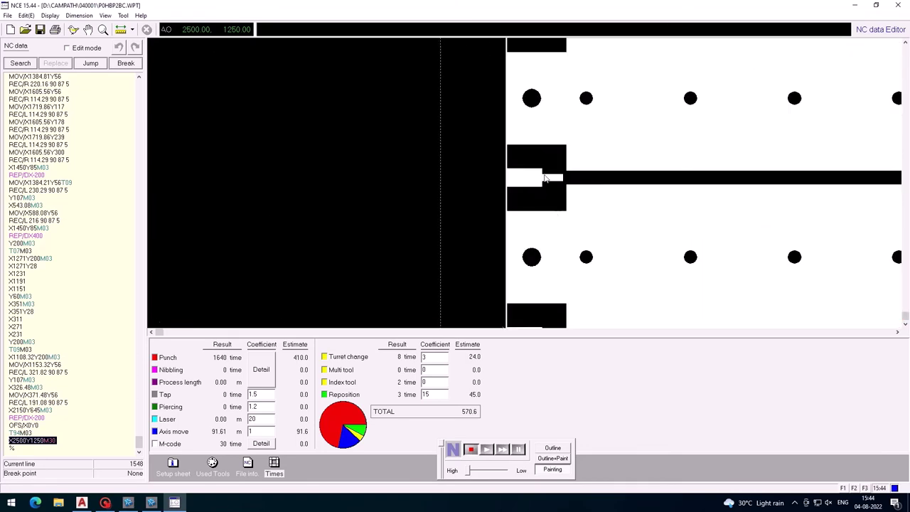
{"action": "scroll", "coordinate": [548, 174], "scroll_direction": "down", "scroll_amount": 1}
{"action": "scroll", "coordinate": [569, 157], "scroll_direction": "down", "scroll_amount": 1}
{"action": "scroll", "coordinate": [605, 135], "scroll_direction": "down", "scroll_amount": 1}
{"action": "scroll", "coordinate": [640, 117], "scroll_direction": "down", "scroll_amount": 1}
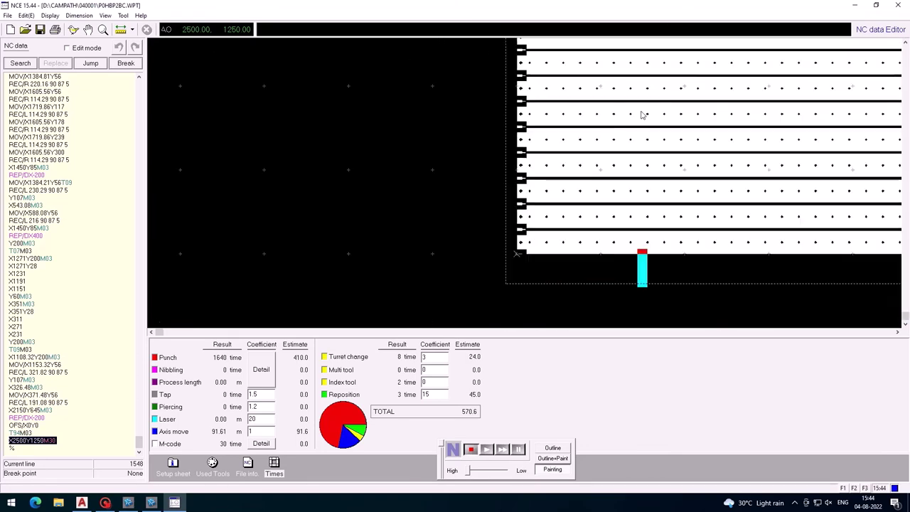
{"action": "scroll", "coordinate": [633, 128], "scroll_direction": "down", "scroll_amount": 2}
{"action": "scroll", "coordinate": [591, 178], "scroll_direction": "up", "scroll_amount": 1}
{"action": "scroll", "coordinate": [540, 178], "scroll_direction": "up", "scroll_amount": 1}
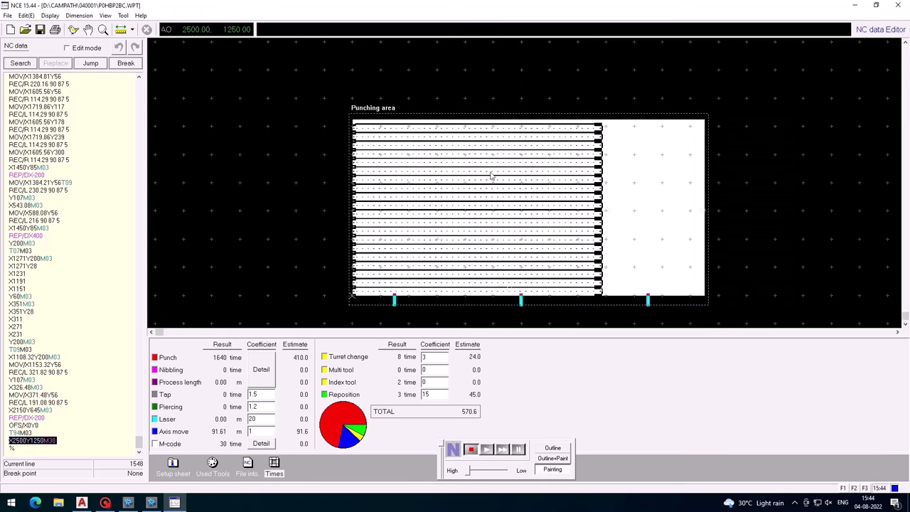
{"action": "scroll", "coordinate": [495, 166], "scroll_direction": "up", "scroll_amount": 2}
{"action": "scroll", "coordinate": [499, 163], "scroll_direction": "down", "scroll_amount": 1}
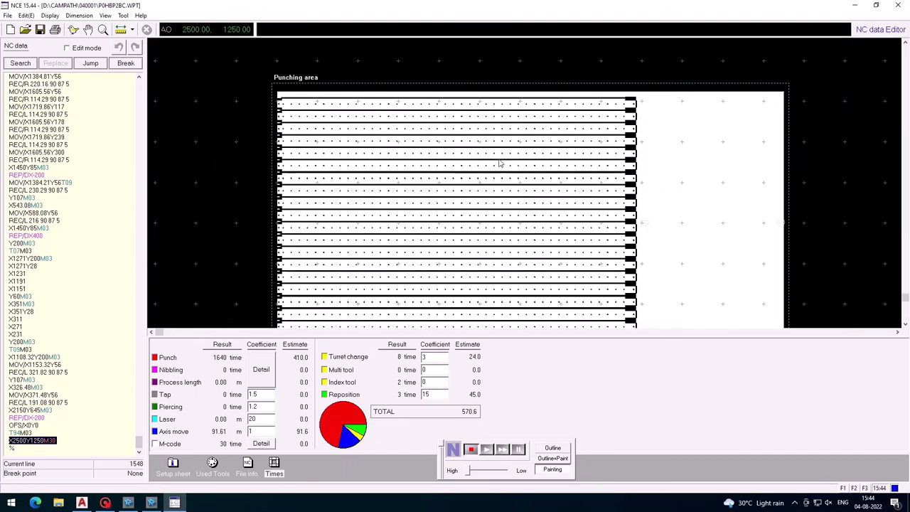
{"action": "left_click", "coordinate": [904, 4]}
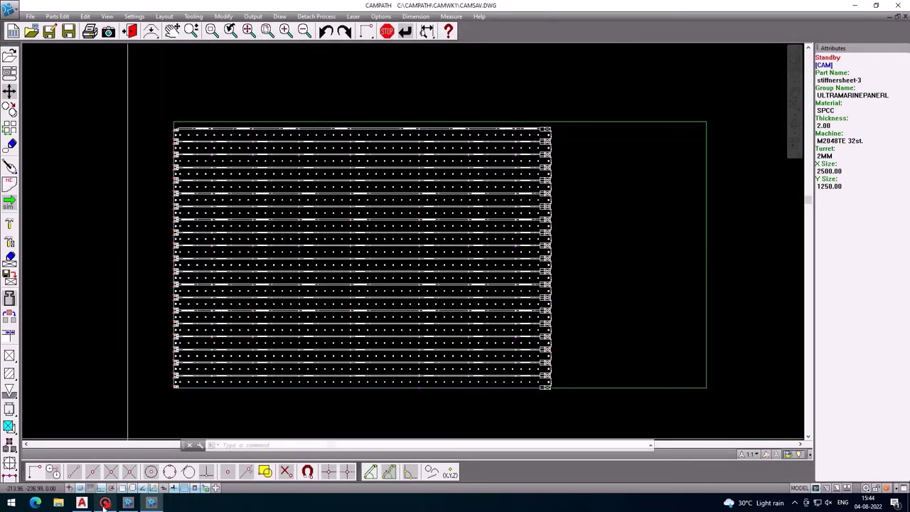
Open Captura's recorder window, set to full-screen Mp4 (x264 | AAC) capture
{"action": "left_click", "coordinate": [106, 503]}
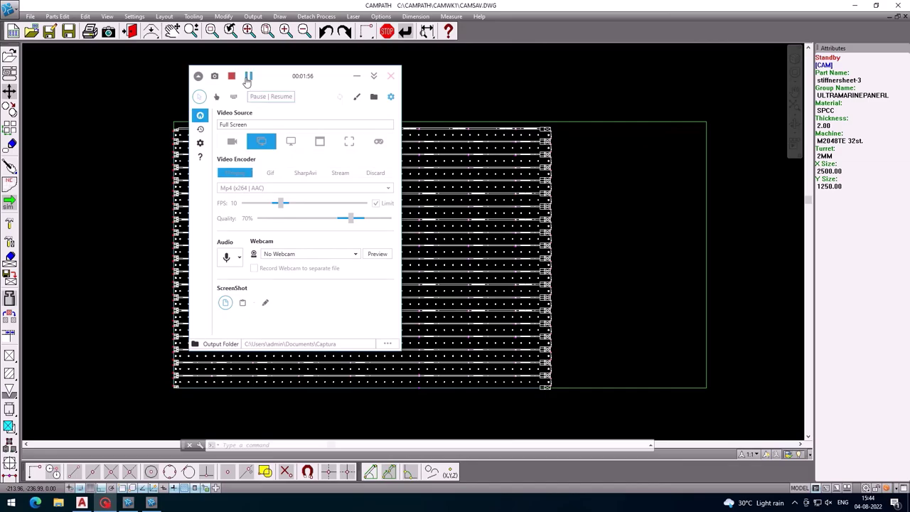